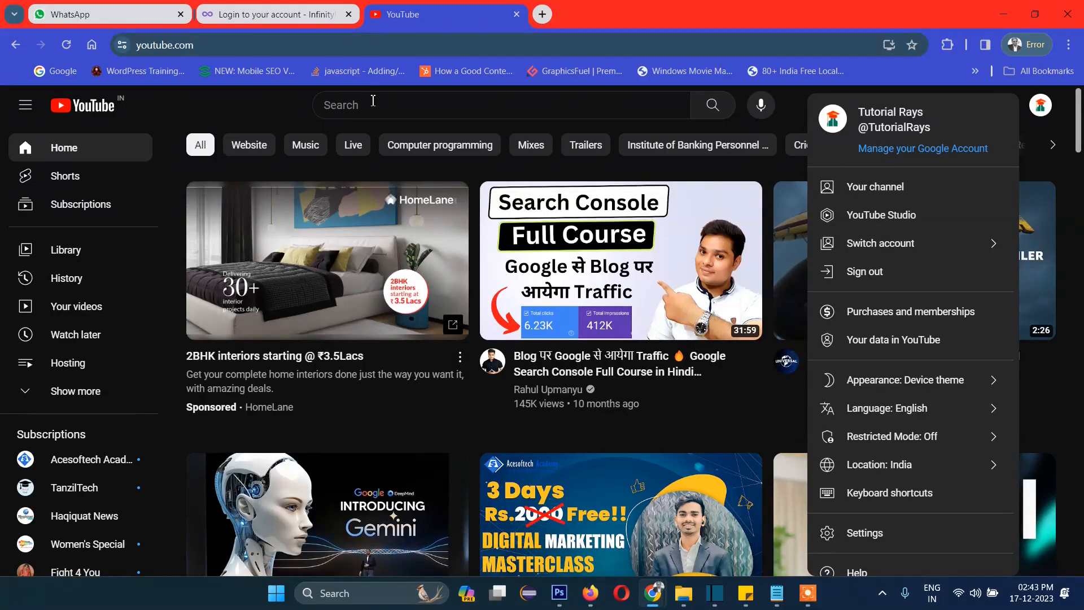
Search YouTube for 'tutorial rays'
{"action": "left_click", "coordinate": [374, 103]}
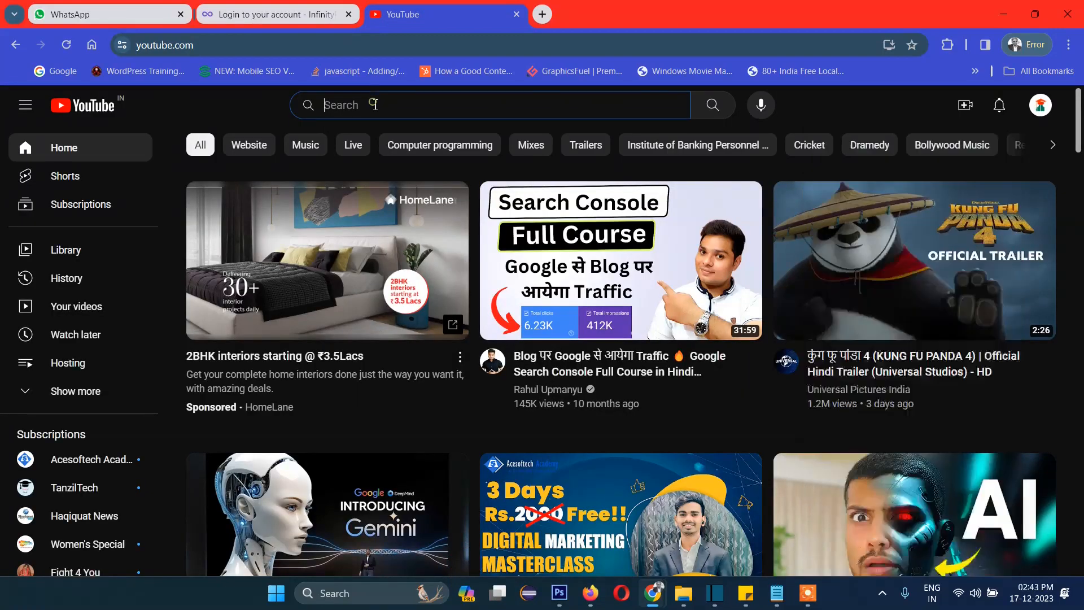
{"action": "type", "text": "tutp"}
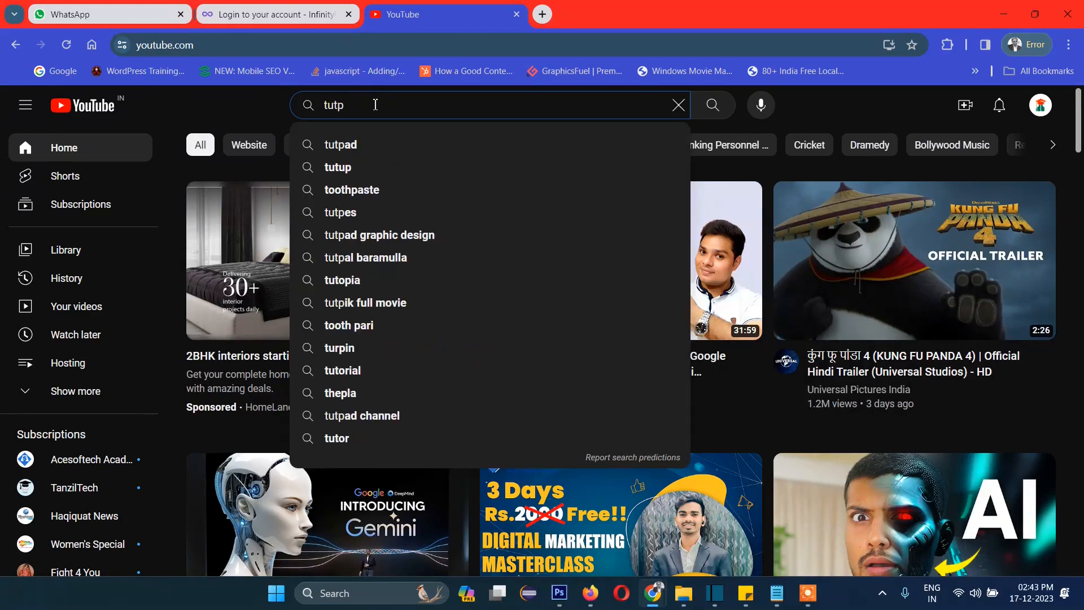
{"action": "key", "text": "BackSpace"}
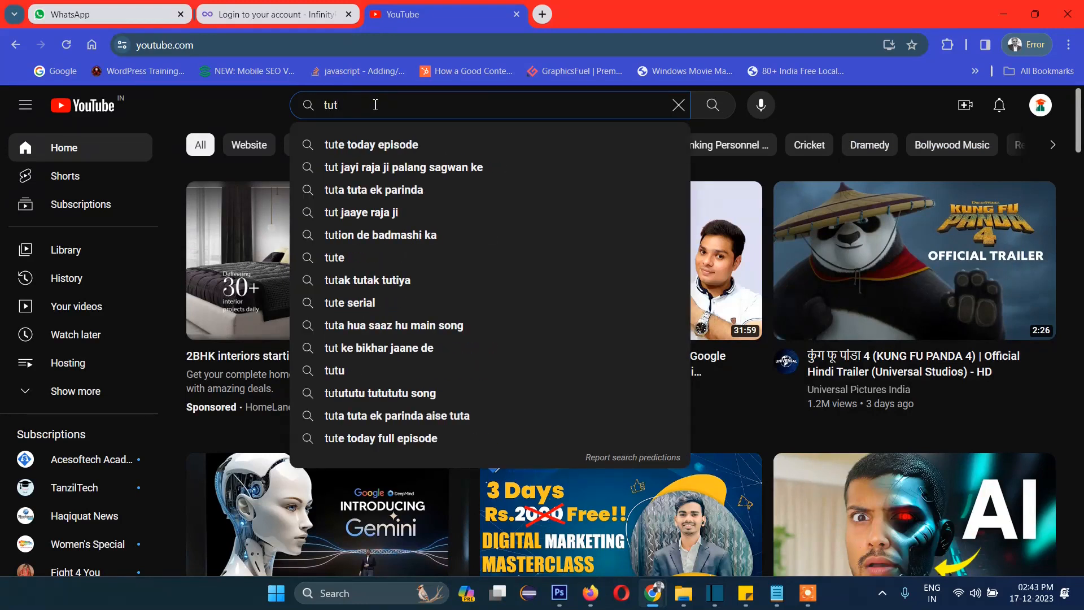
{"action": "type", "text": "orial rays"}
{"action": "key", "text": "Return"}
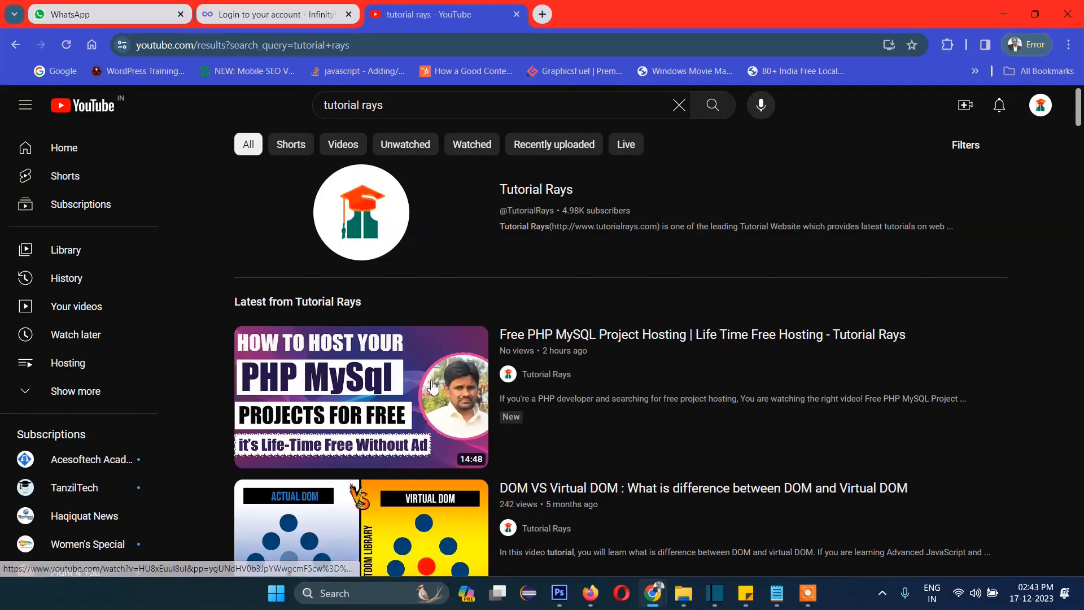
Open the Tutorial Rays channel page, then go back to the InfinityFree login tab
{"action": "left_click", "coordinate": [531, 192]}
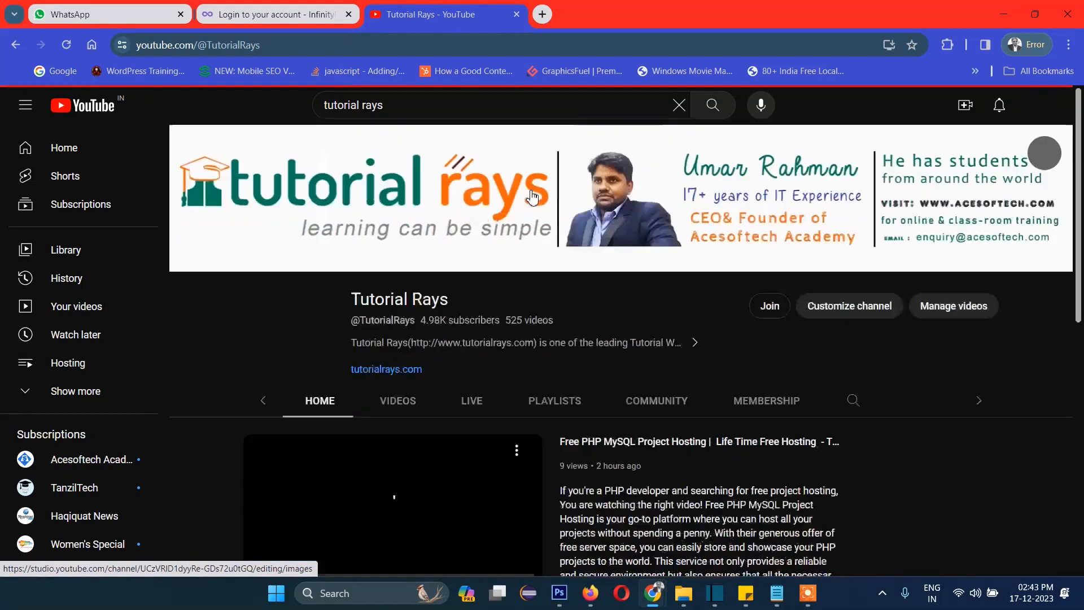
{"action": "scroll", "coordinate": [293, 288], "scroll_direction": "down", "scroll_amount": 3}
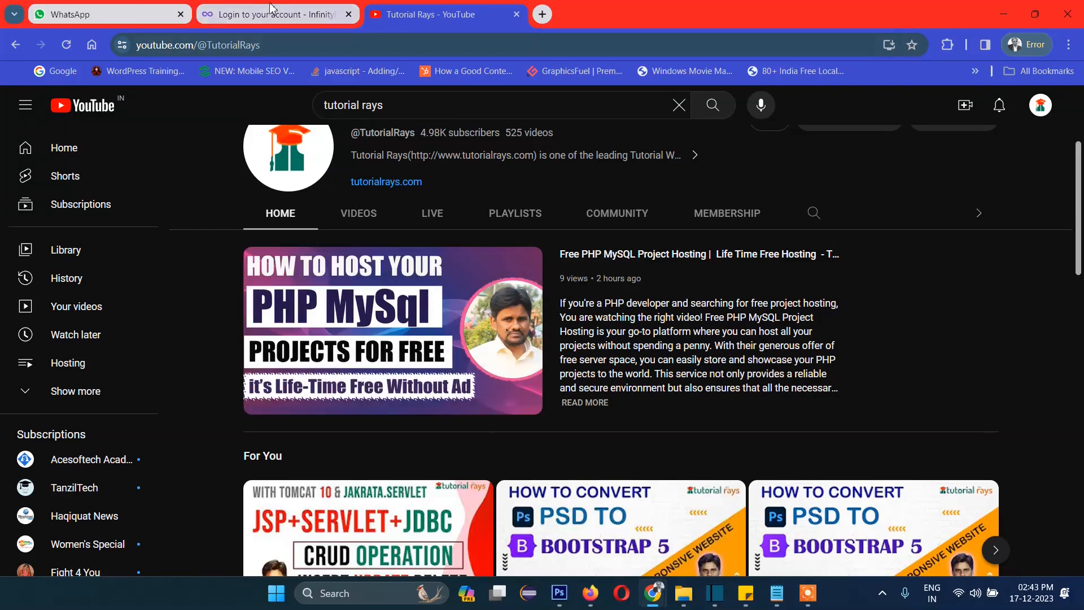
{"action": "left_click", "coordinate": [249, 7]}
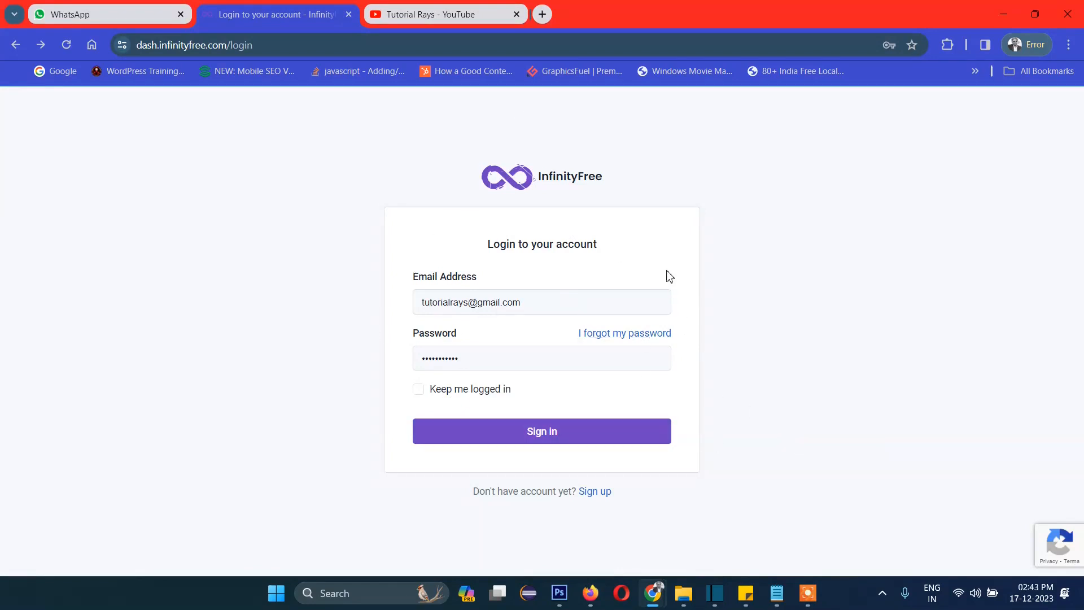
Sign in to InfinityFree with the autofilled saved credentials
{"action": "left_click", "coordinate": [454, 11]}
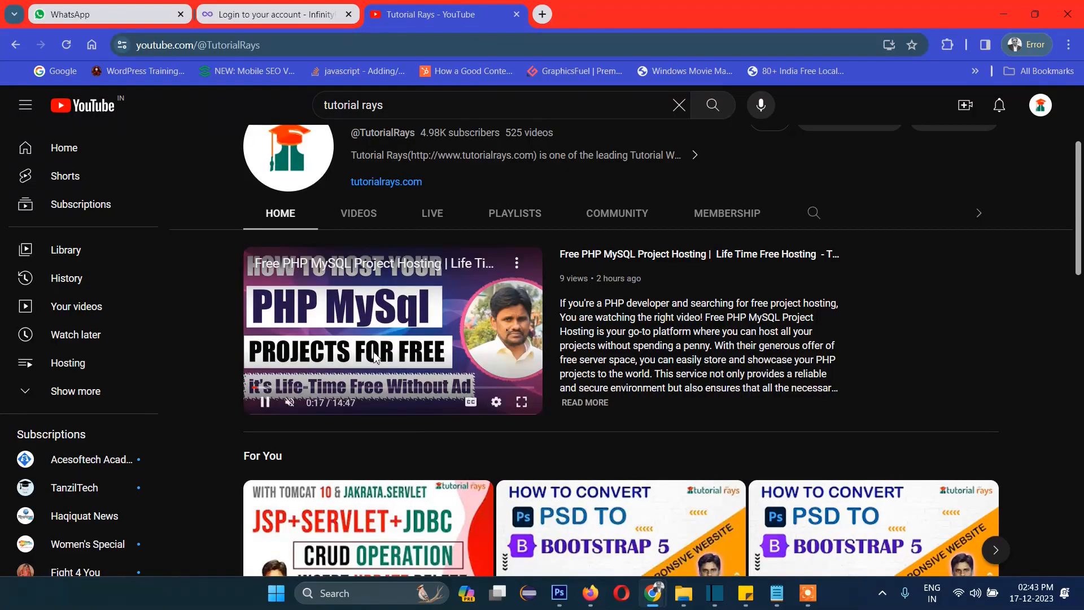
{"action": "left_click", "coordinate": [310, 6]}
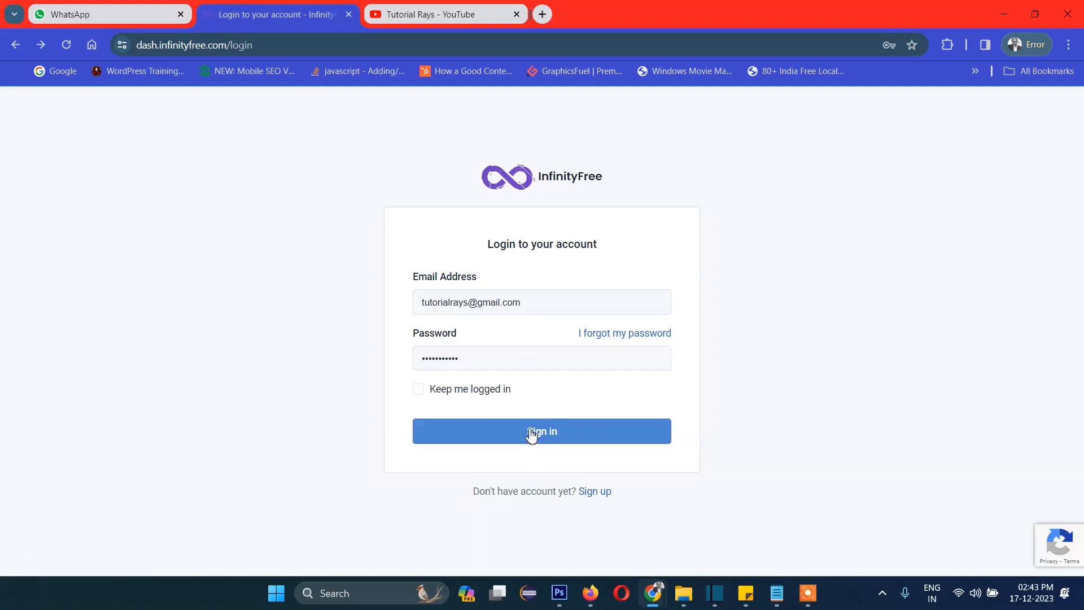
{"action": "left_click", "coordinate": [590, 493]}
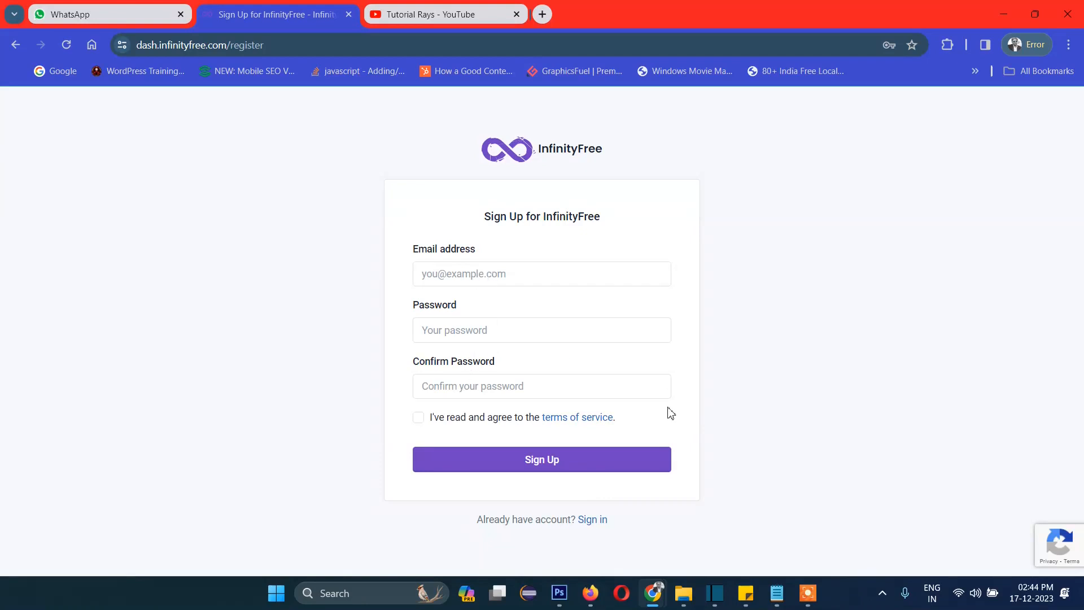
{"action": "left_click", "coordinate": [590, 520]}
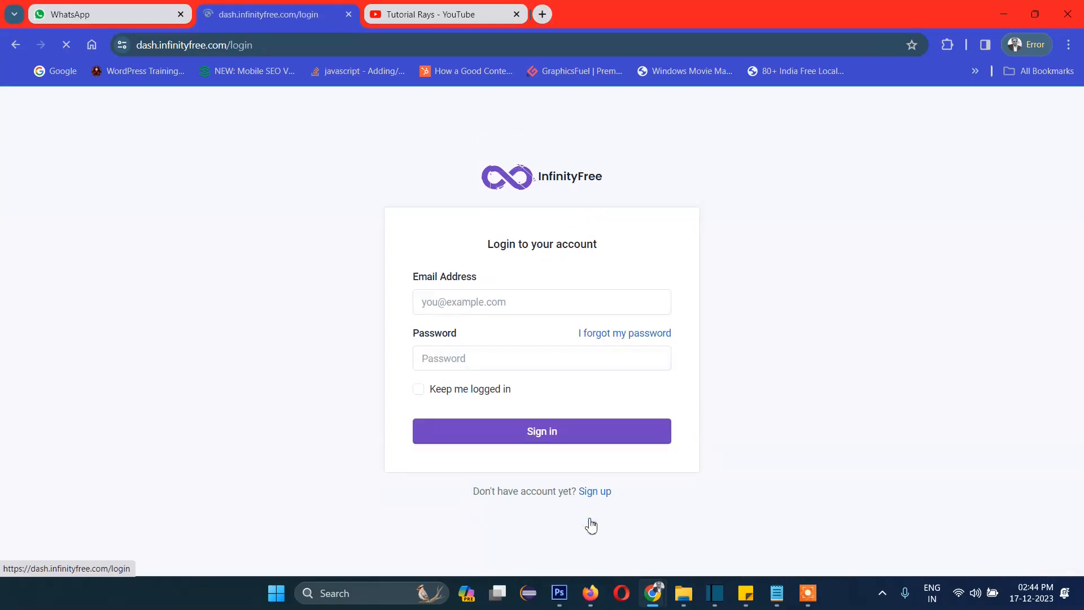
{"action": "left_click", "coordinate": [566, 432]}
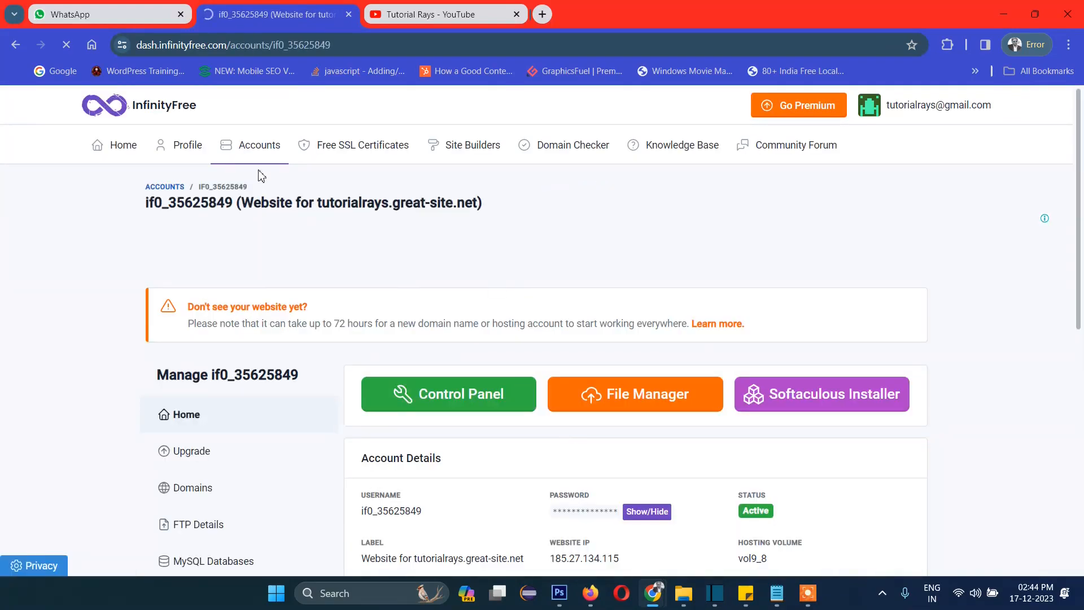
Start Create Account from the Accounts list and dismiss the full-screen ad
{"action": "left_click", "coordinate": [254, 148]}
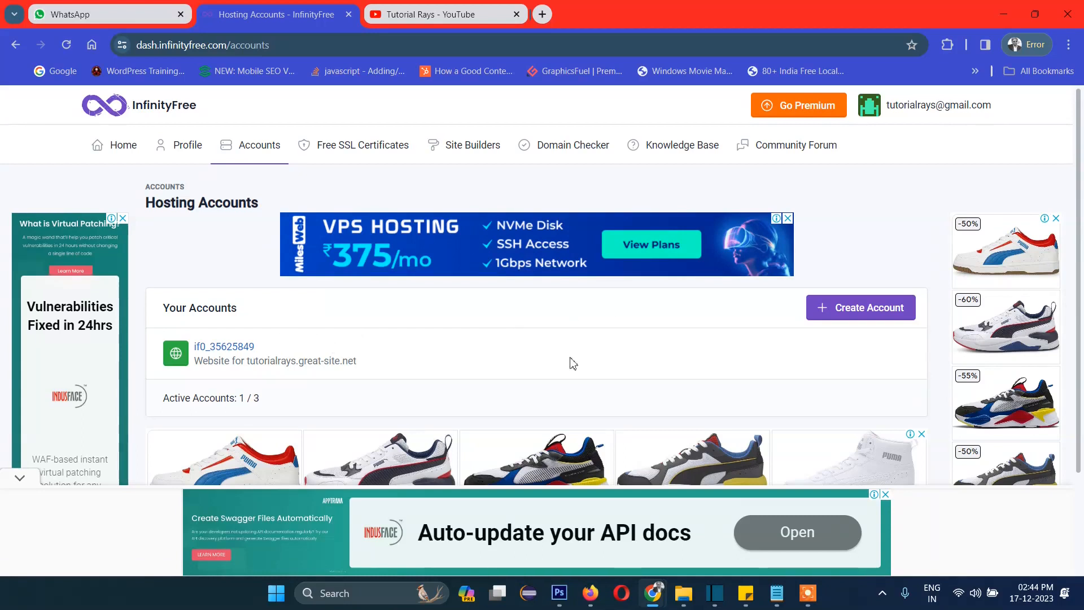
{"action": "left_click", "coordinate": [868, 318]}
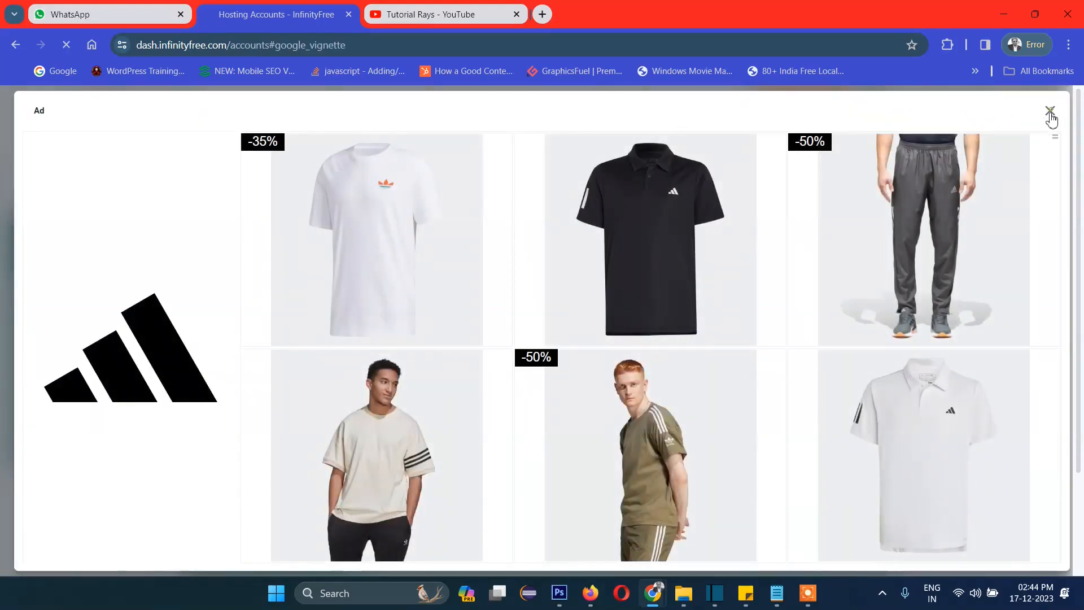
{"action": "left_click", "coordinate": [1050, 112]}
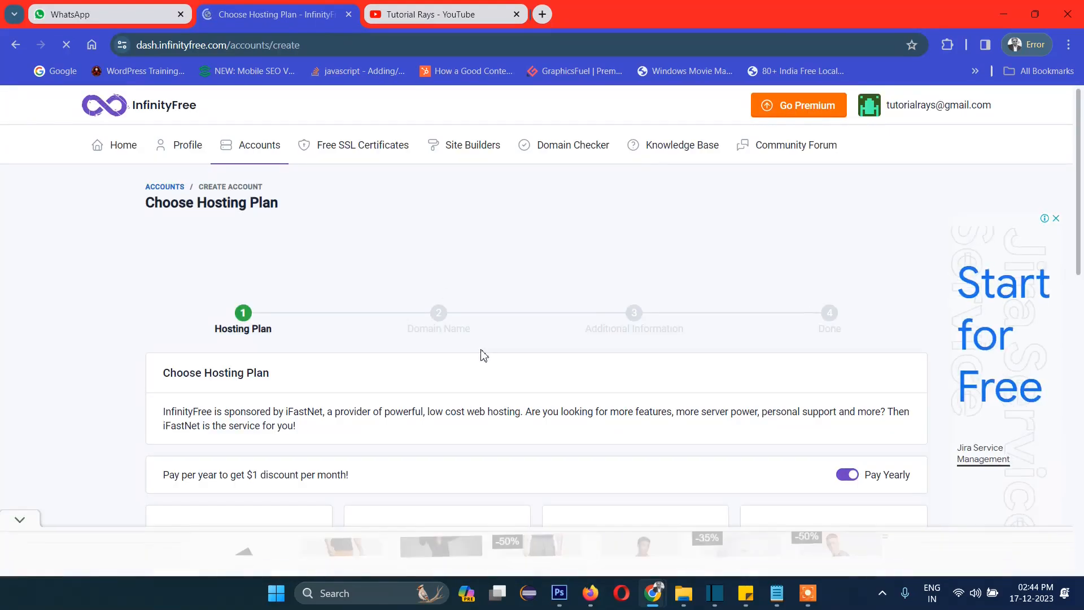
Compare the Lite, Super and Ultimate Premium plans' features, including email and cPanel
{"action": "left_click_drag", "start_coordinate": [1078, 171], "coordinate": [1063, 346]}
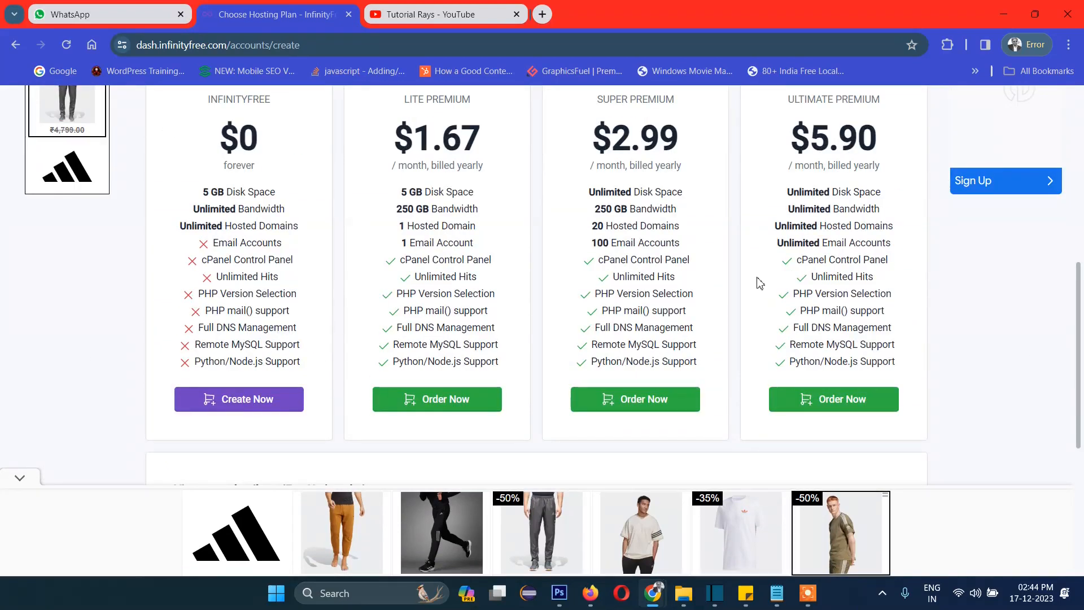
{"action": "left_click_drag", "start_coordinate": [402, 194], "coordinate": [496, 297]}
{"action": "left_click_drag", "start_coordinate": [608, 294], "coordinate": [690, 314]}
{"action": "left_click_drag", "start_coordinate": [807, 296], "coordinate": [815, 301]}
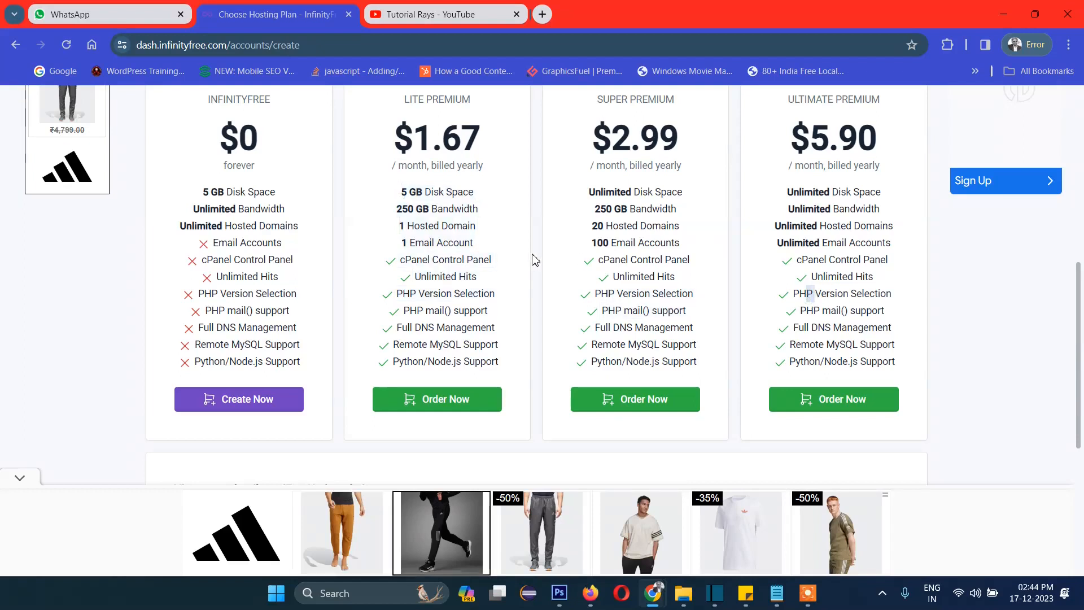
{"action": "left_click_drag", "start_coordinate": [402, 244], "coordinate": [489, 266]}
{"action": "left_click", "coordinate": [489, 266]}
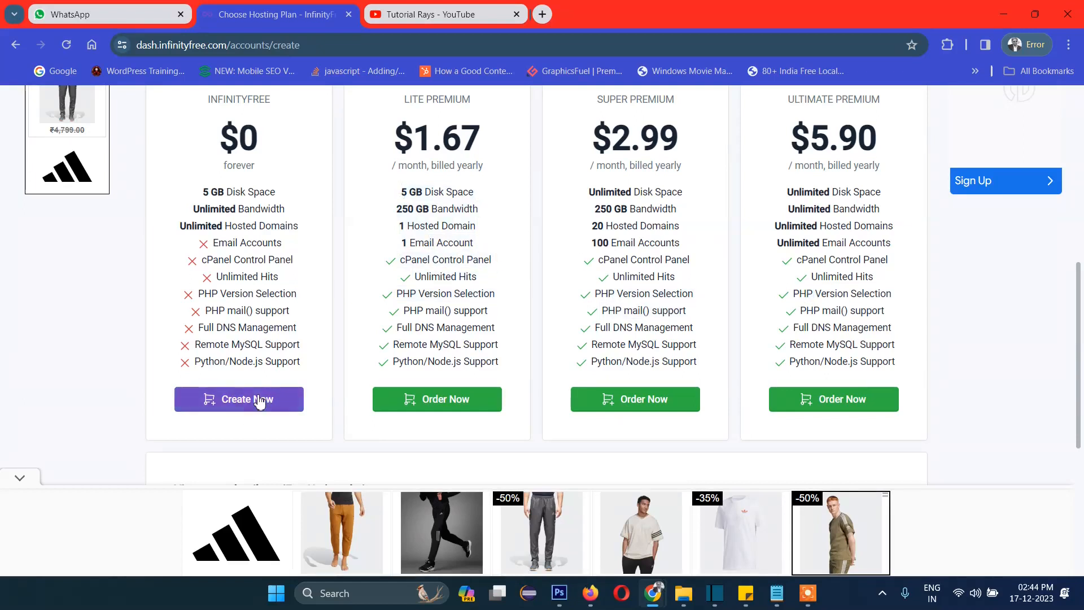
Review the free plan's features and choose Create Now under the $0 InfinityFree plan
{"action": "left_click_drag", "start_coordinate": [256, 224], "coordinate": [288, 301]}
{"action": "left_click", "coordinate": [288, 302]}
{"action": "left_click_drag", "start_coordinate": [203, 209], "coordinate": [286, 293]}
{"action": "left_click", "coordinate": [286, 293]}
{"action": "left_click_drag", "start_coordinate": [225, 225], "coordinate": [286, 293]}
{"action": "left_click", "coordinate": [285, 293]}
{"action": "left_click_drag", "start_coordinate": [213, 243], "coordinate": [275, 291]}
{"action": "left_click", "coordinate": [275, 291]}
{"action": "left_click", "coordinate": [235, 402]}
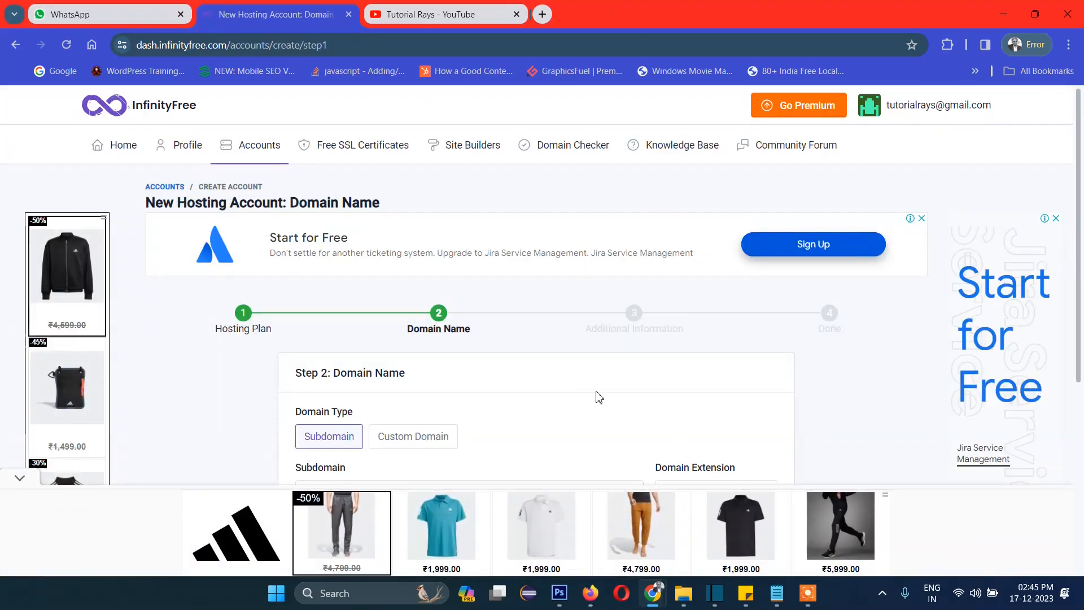
Enter the subdomain 'tutwordpress' with the .great-site.net extension
{"action": "left_click_drag", "start_coordinate": [1083, 172], "coordinate": [1083, 267]}
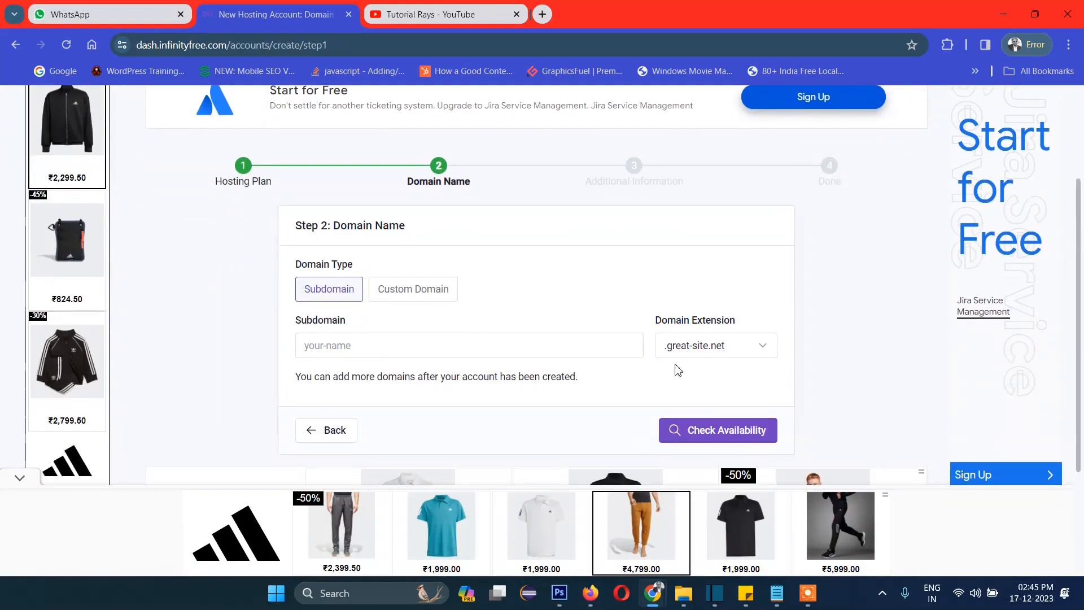
{"action": "left_click", "coordinate": [374, 352]}
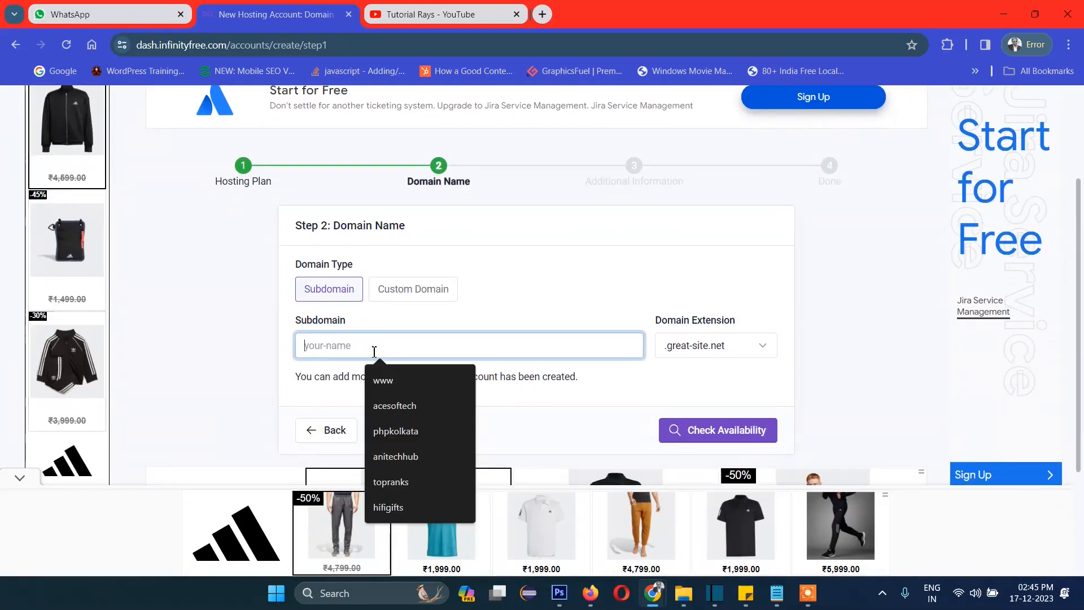
{"action": "type", "text": "wordpre"}
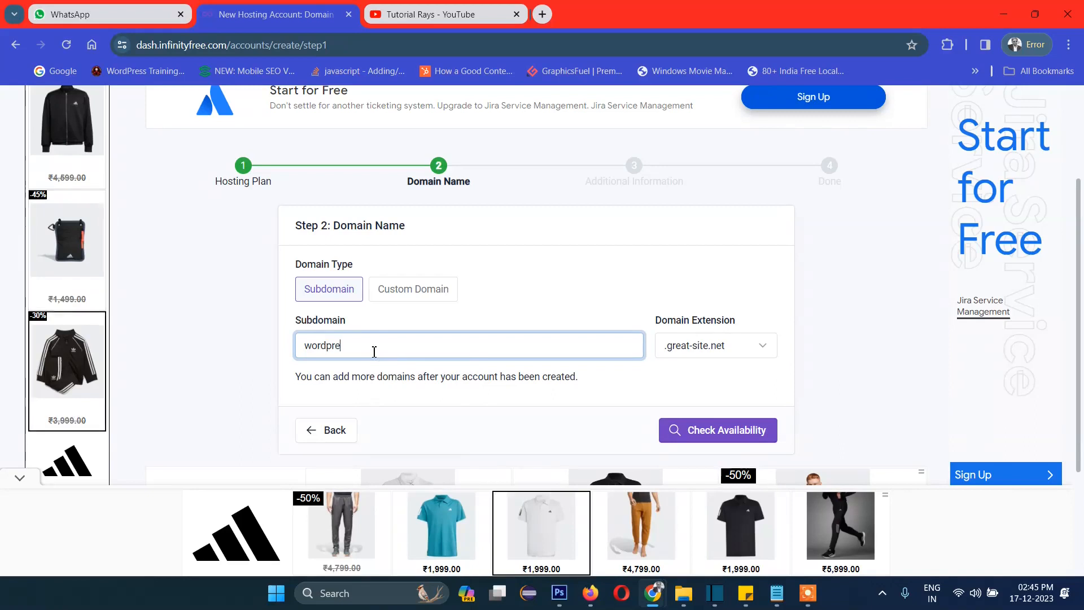
{"action": "key", "text": "BackSpace"}
{"action": "key", "text": "BackSpace"}
{"action": "key", "text": "BackSpace"}
{"action": "key", "text": "BackSpace"}
{"action": "key", "text": "BackSpace"}
{"action": "key", "text": "BackSpace"}
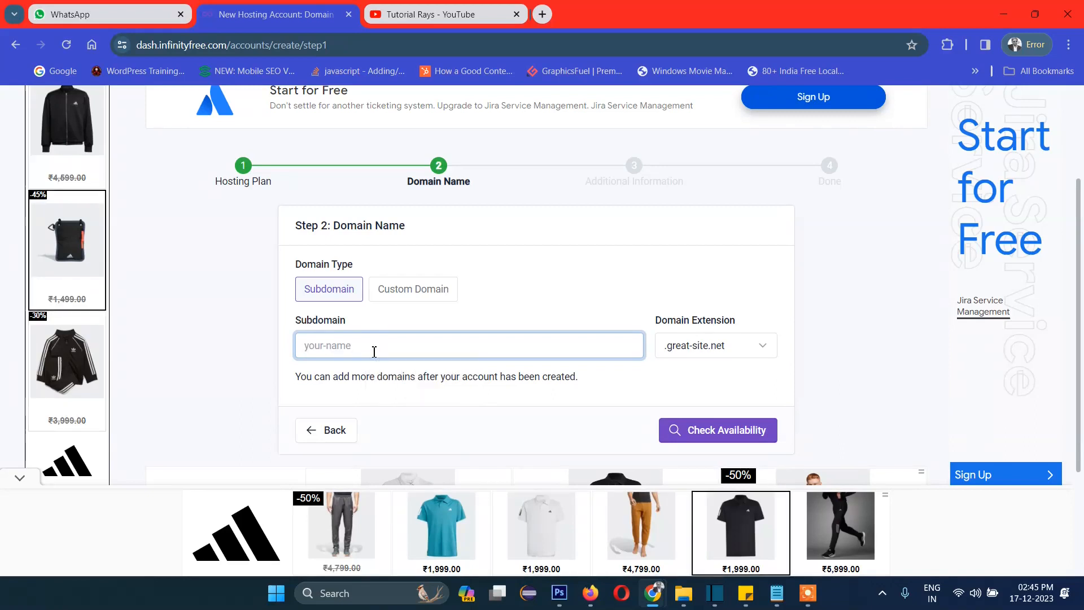
{"action": "type", "text": "tut"}
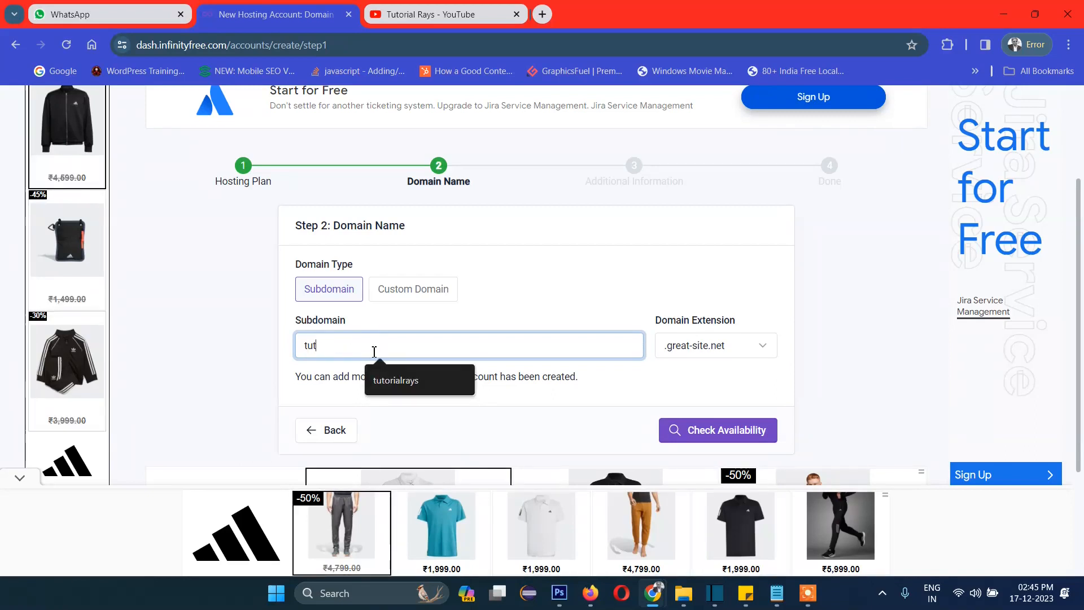
{"action": "type", "text": "wordpress"}
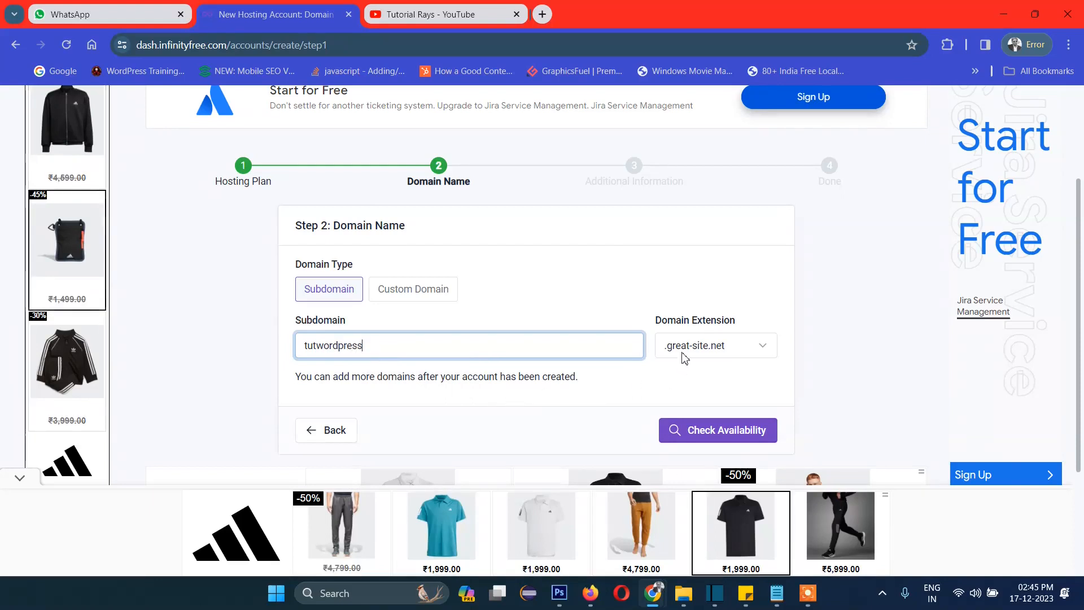
{"action": "left_click", "coordinate": [699, 351]}
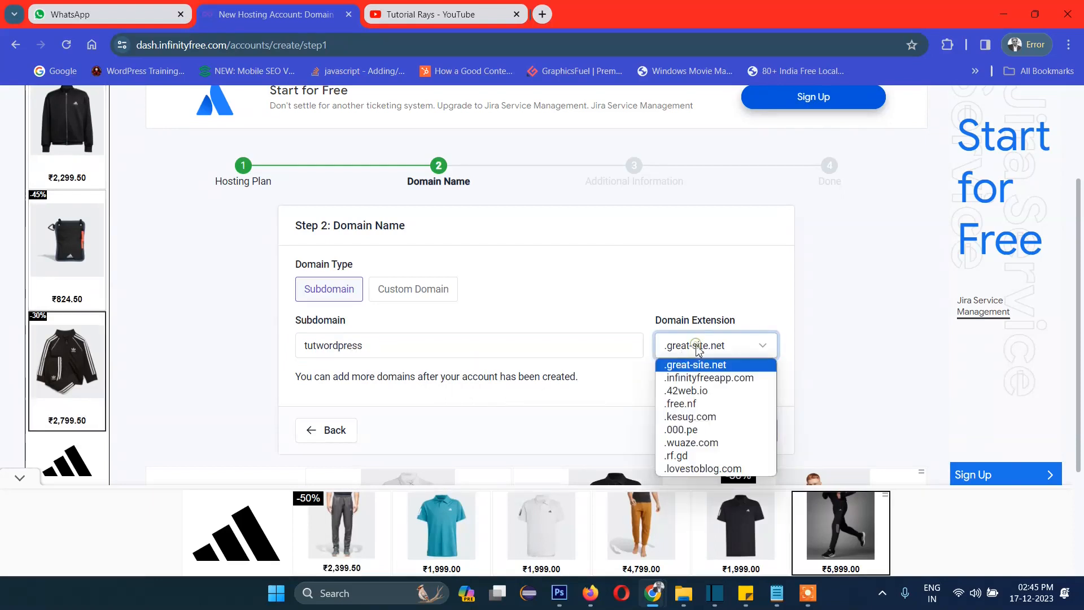
{"action": "left_click", "coordinate": [718, 364]}
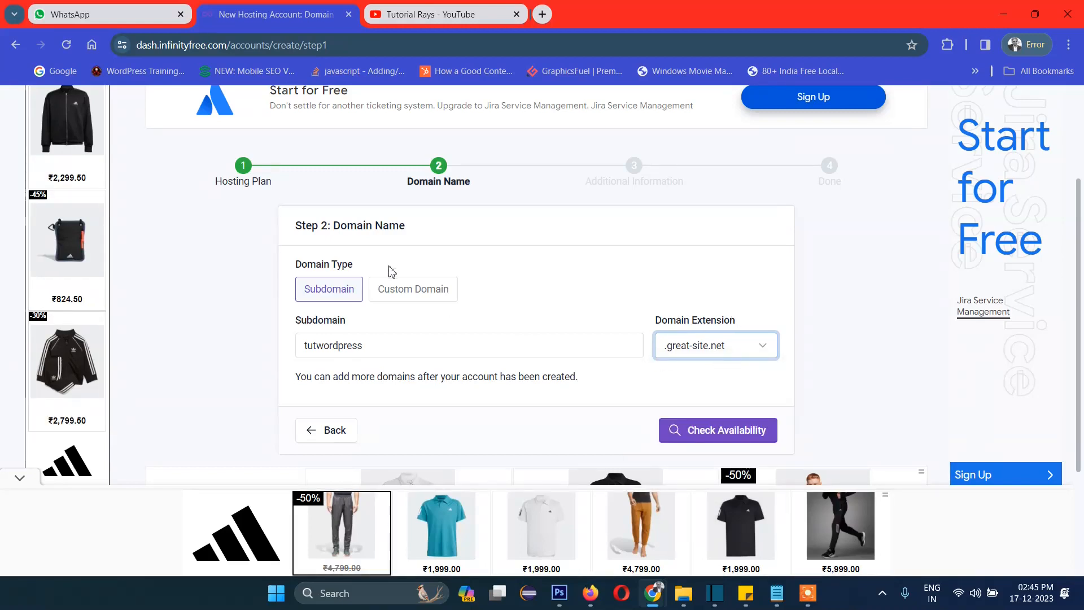
Try the Custom Domain type and read its nameserver requirement notice
{"action": "left_click", "coordinate": [420, 295]}
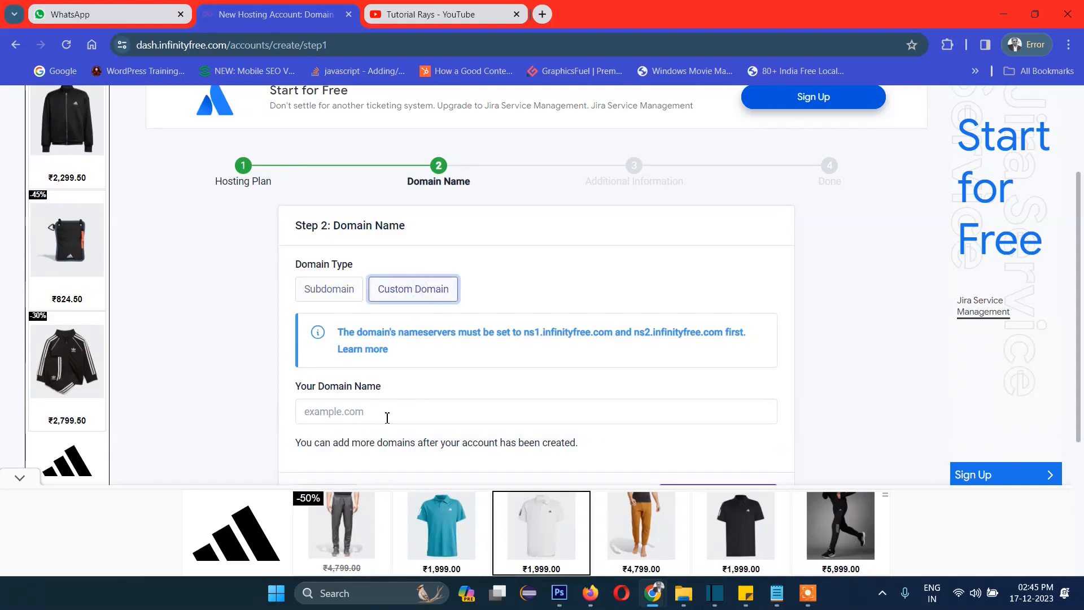
{"action": "scroll", "coordinate": [390, 415], "scroll_direction": "down", "scroll_amount": 3}
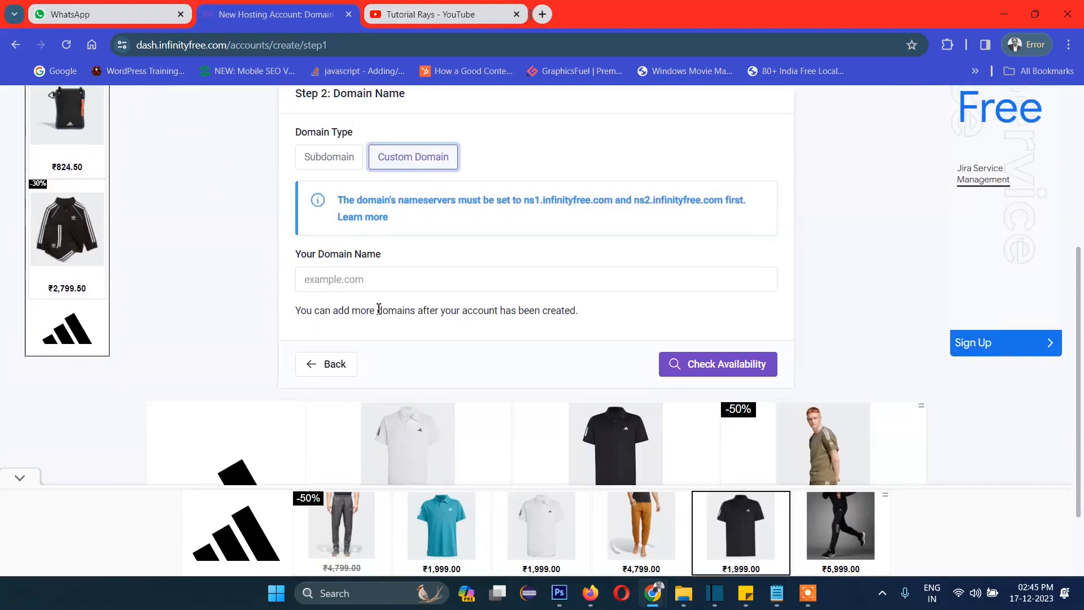
{"action": "scroll", "coordinate": [380, 310], "scroll_direction": "up", "scroll_amount": 3}
{"action": "left_click_drag", "start_coordinate": [497, 336], "coordinate": [605, 337]}
{"action": "left_click", "coordinate": [655, 332]}
{"action": "left_click_drag", "start_coordinate": [671, 331], "coordinate": [641, 331]}
{"action": "left_click", "coordinate": [567, 332]}
{"action": "left_click_drag", "start_coordinate": [531, 331], "coordinate": [601, 334]}
{"action": "left_click", "coordinate": [652, 330]}
{"action": "left_click", "coordinate": [601, 334]}
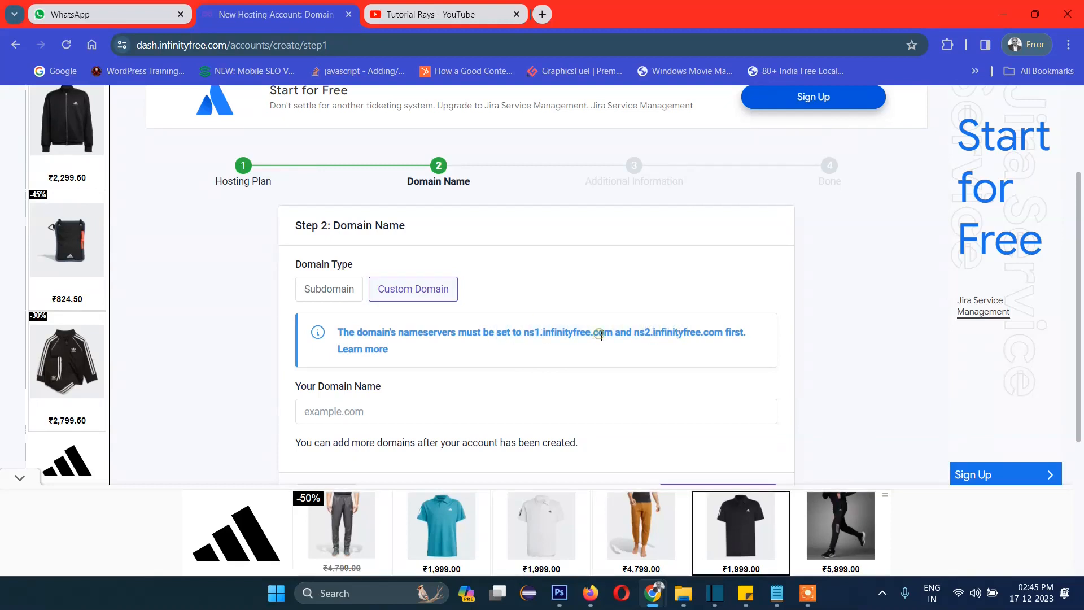
Switch back to Subdomain and confirm tutwordpress.great-site.net is available
{"action": "left_click", "coordinate": [338, 294]}
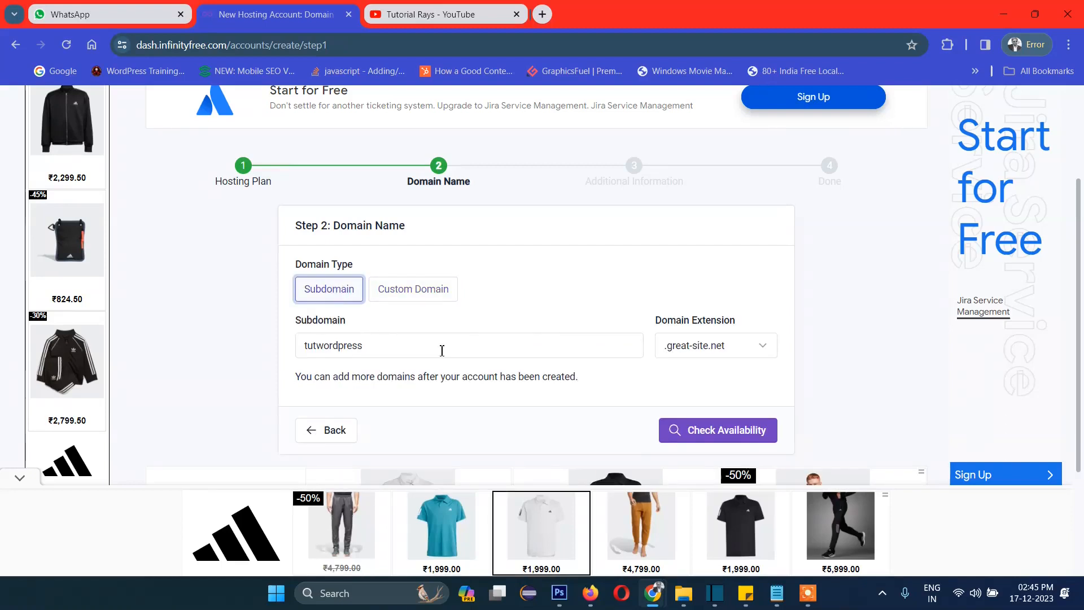
{"action": "scroll", "coordinate": [806, 308], "scroll_direction": "down", "scroll_amount": 2}
{"action": "left_click", "coordinate": [692, 290]}
{"action": "scroll", "coordinate": [841, 288], "scroll_direction": "down", "scroll_amount": 5}
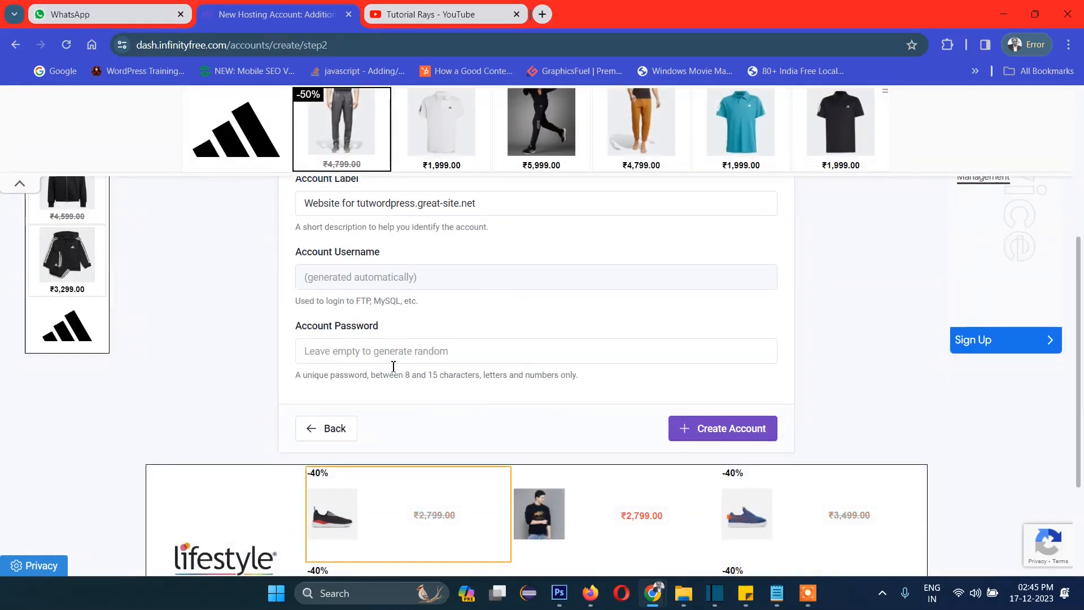
Enter a custom account password and create the hosting account
{"action": "left_click", "coordinate": [380, 357]}
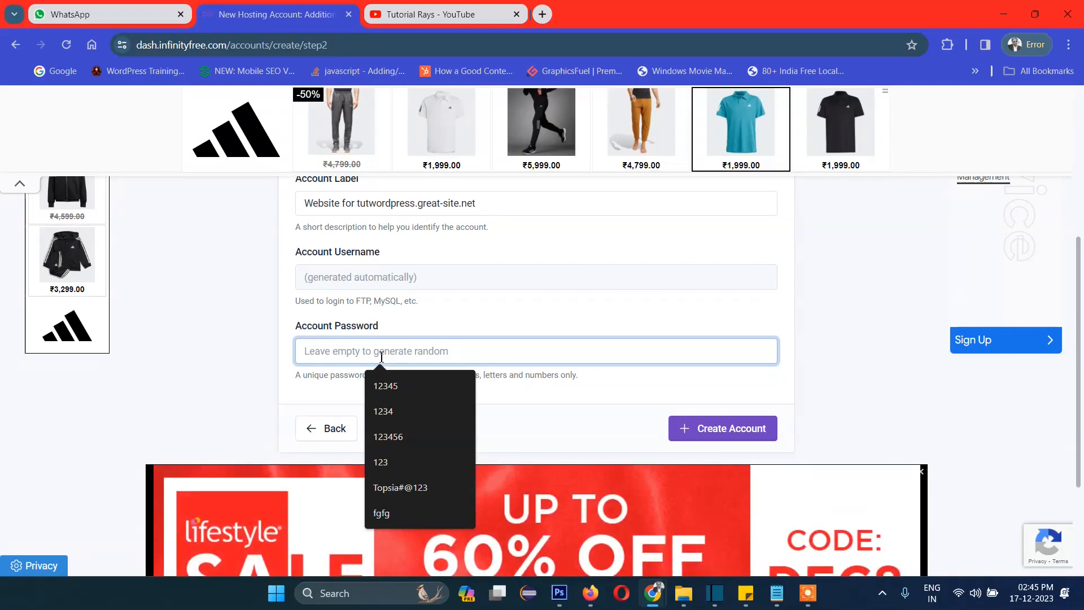
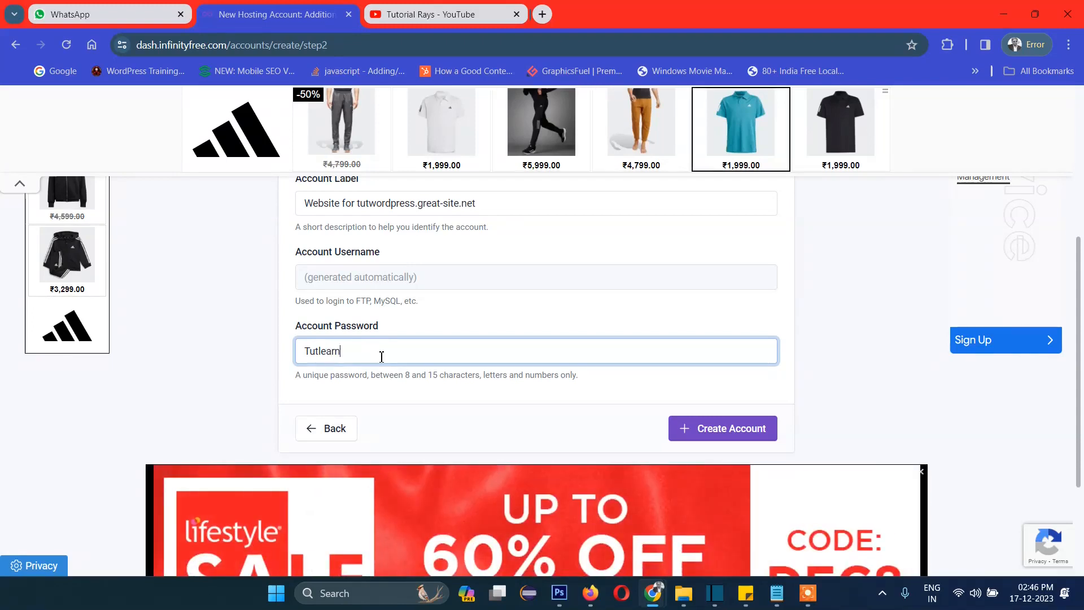
{"action": "left_click", "coordinate": [699, 429]}
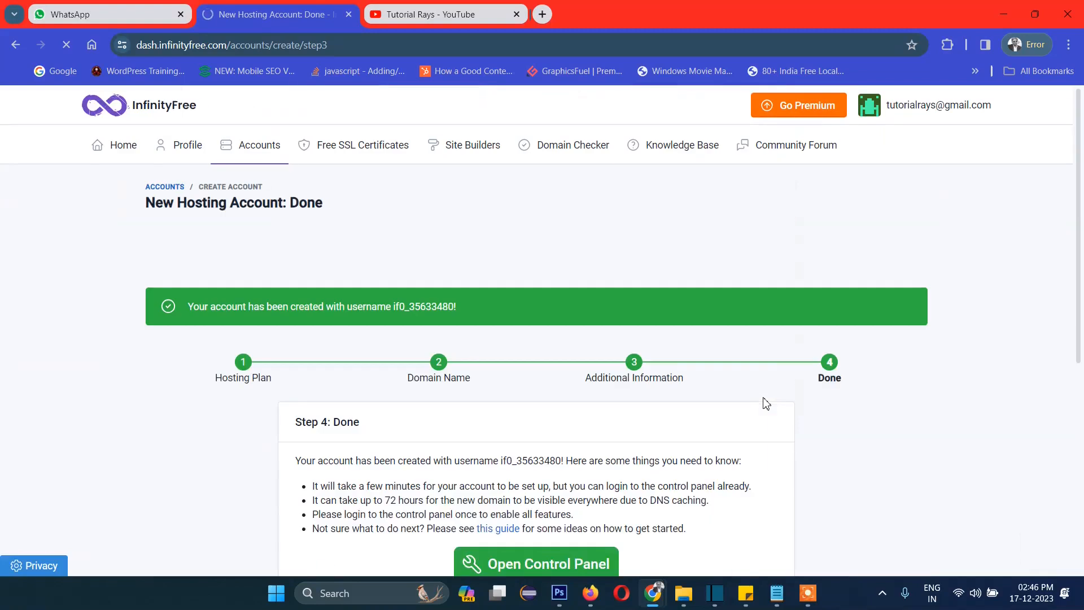
Open the new account's control panel, approving the email notices
{"action": "scroll", "coordinate": [519, 396], "scroll_direction": "down", "scroll_amount": 3}
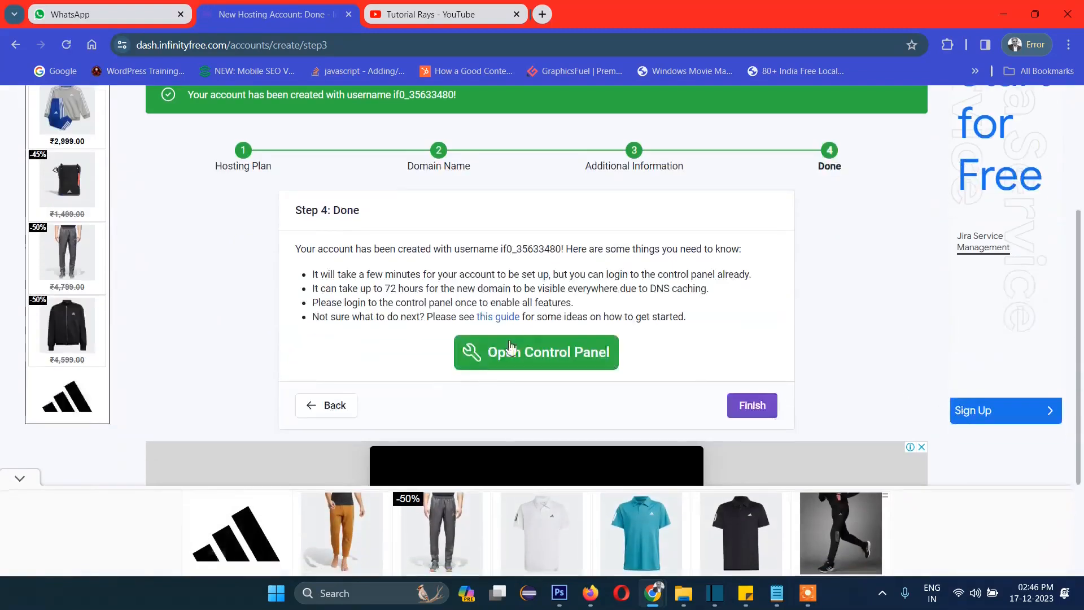
{"action": "left_click", "coordinate": [518, 353]}
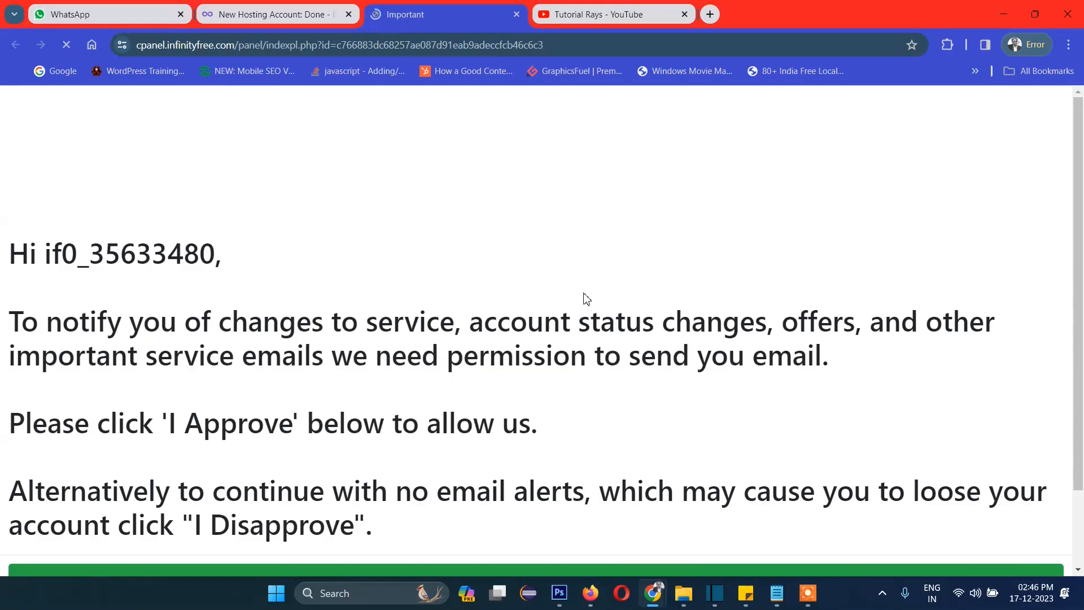
{"action": "left_click", "coordinate": [512, 495]}
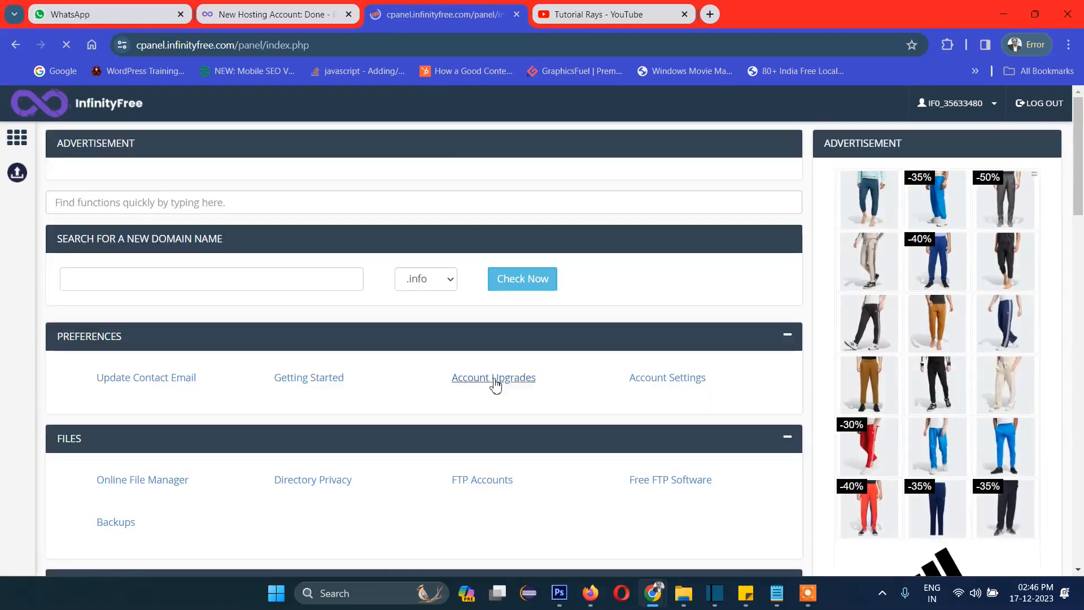
{"action": "scroll", "coordinate": [377, 342], "scroll_direction": "down", "scroll_amount": 1}
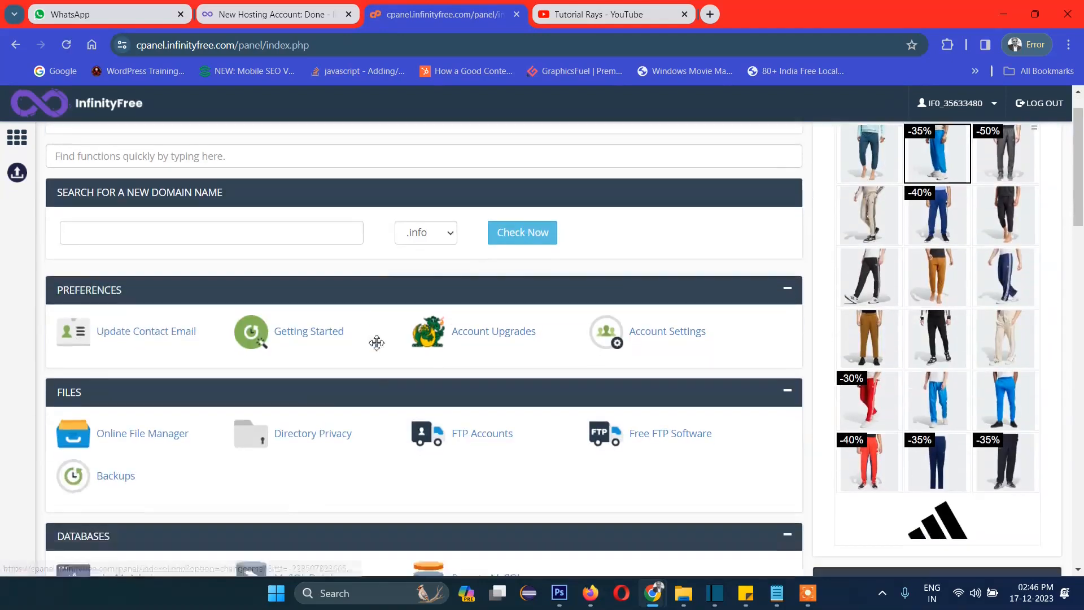
{"action": "scroll", "coordinate": [376, 347], "scroll_direction": "up", "scroll_amount": 1}
{"action": "scroll", "coordinate": [495, 317], "scroll_direction": "down", "scroll_amount": 2}
{"action": "scroll", "coordinate": [463, 311], "scroll_direction": "up", "scroll_amount": 1}
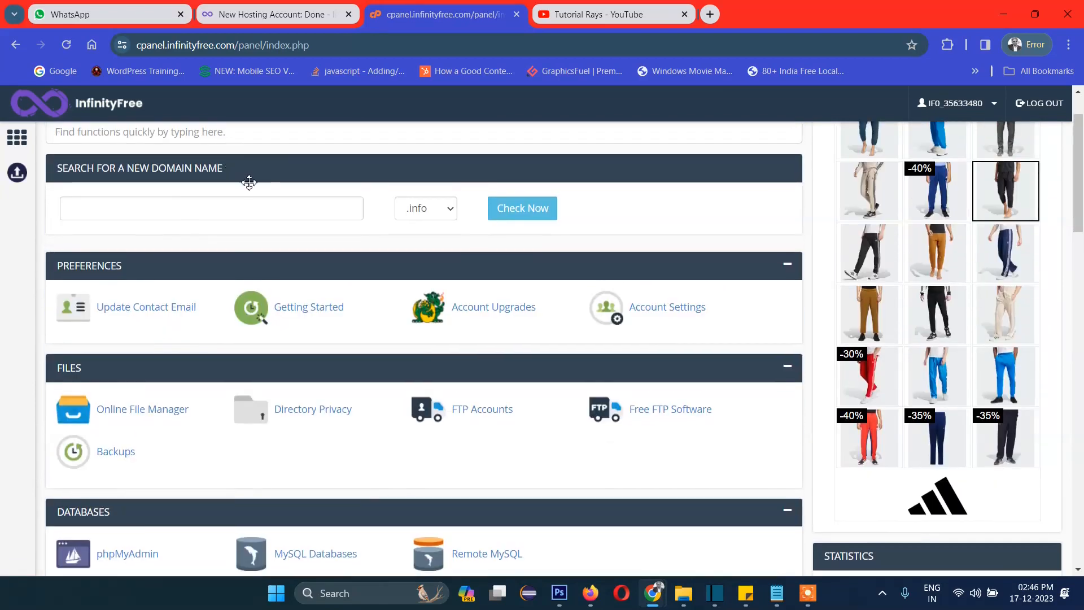
Return to the Done page and open the Hosting Accounts list
{"action": "left_click", "coordinate": [277, 14]}
{"action": "scroll", "coordinate": [347, 215], "scroll_direction": "up", "scroll_amount": 3}
{"action": "left_click", "coordinate": [264, 146]}
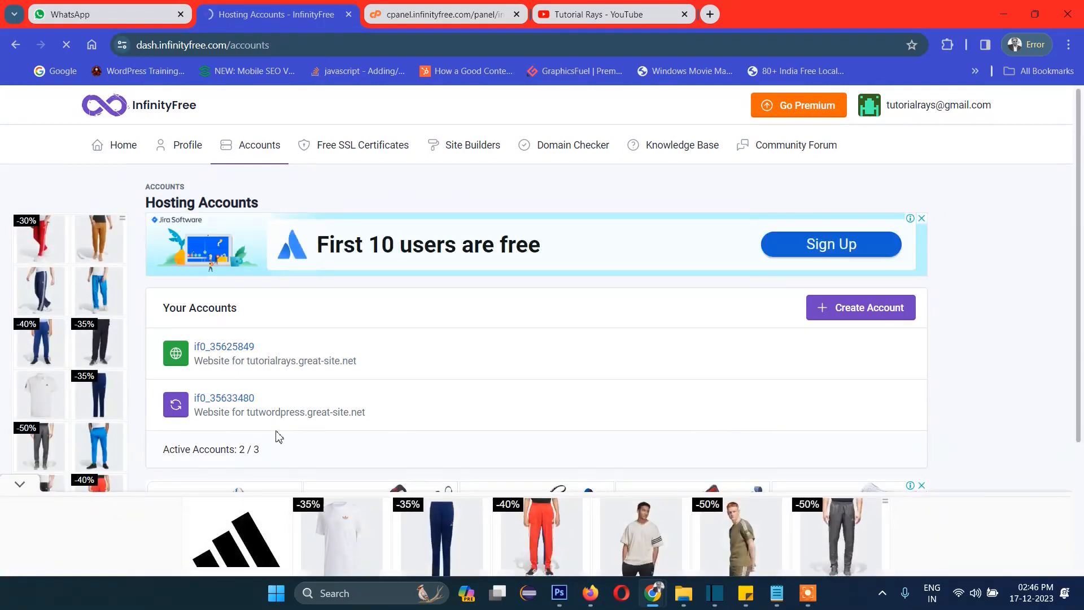
{"action": "left_click_drag", "start_coordinate": [248, 414], "coordinate": [384, 422]}
{"action": "left_click", "coordinate": [385, 420]}
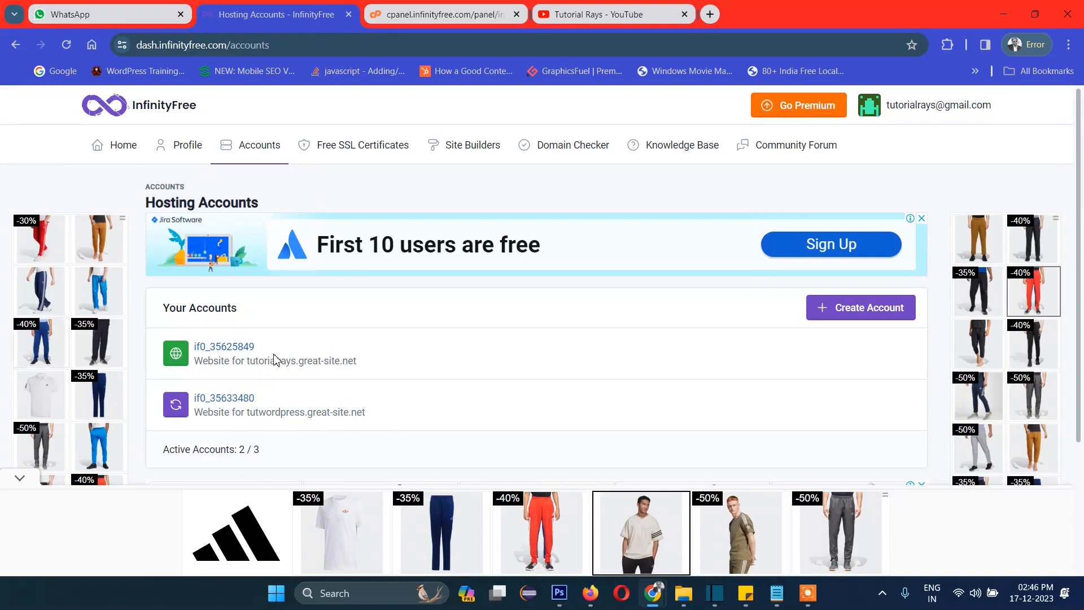
{"action": "left_click_drag", "start_coordinate": [270, 360], "coordinate": [247, 362]}
{"action": "left_click", "coordinate": [356, 362]}
{"action": "right_click", "coordinate": [272, 360]}
{"action": "left_click", "coordinate": [398, 225]}
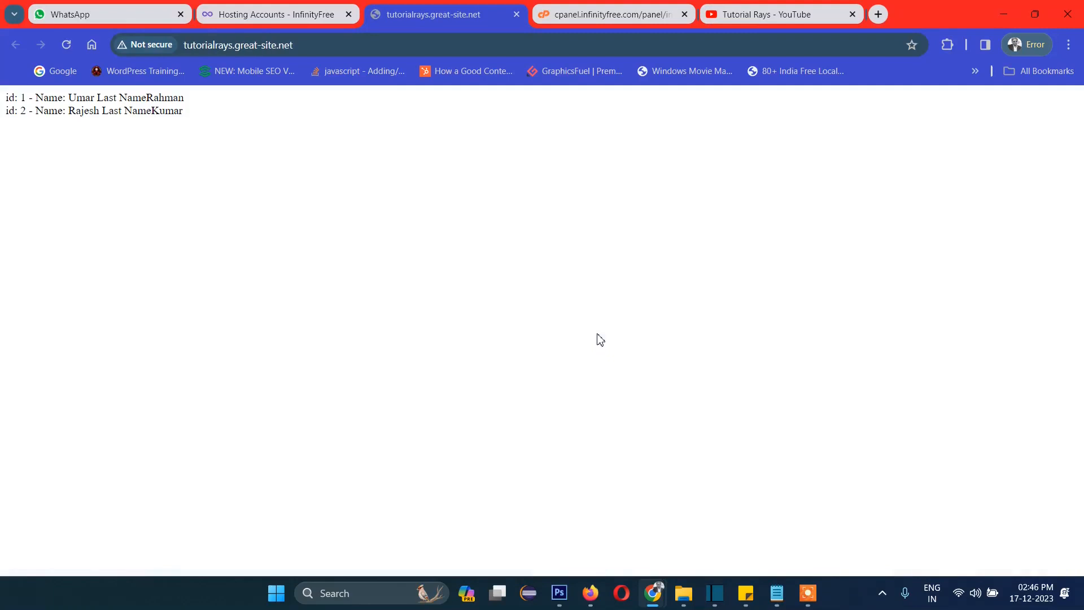
{"action": "left_click_drag", "start_coordinate": [192, 121], "coordinate": [1, 100]}
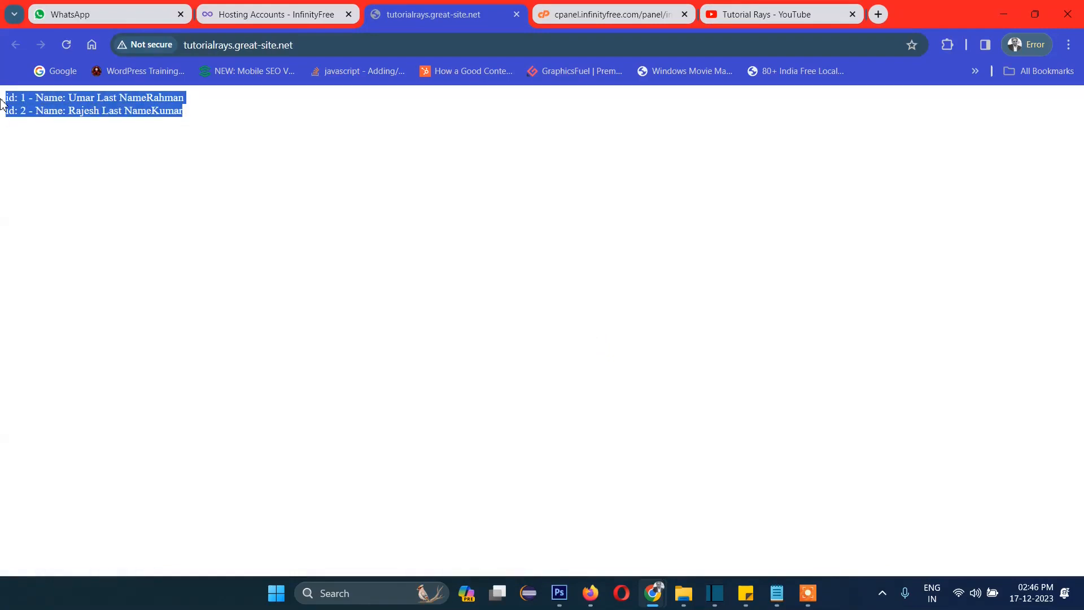
{"action": "left_click", "coordinate": [87, 183]}
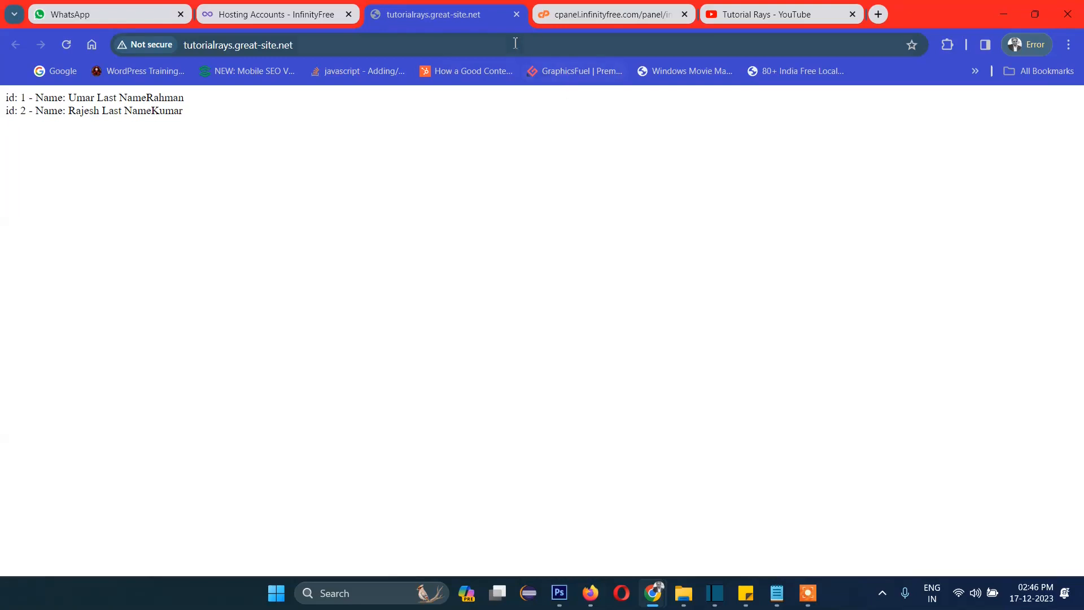
{"action": "left_click", "coordinate": [515, 15]}
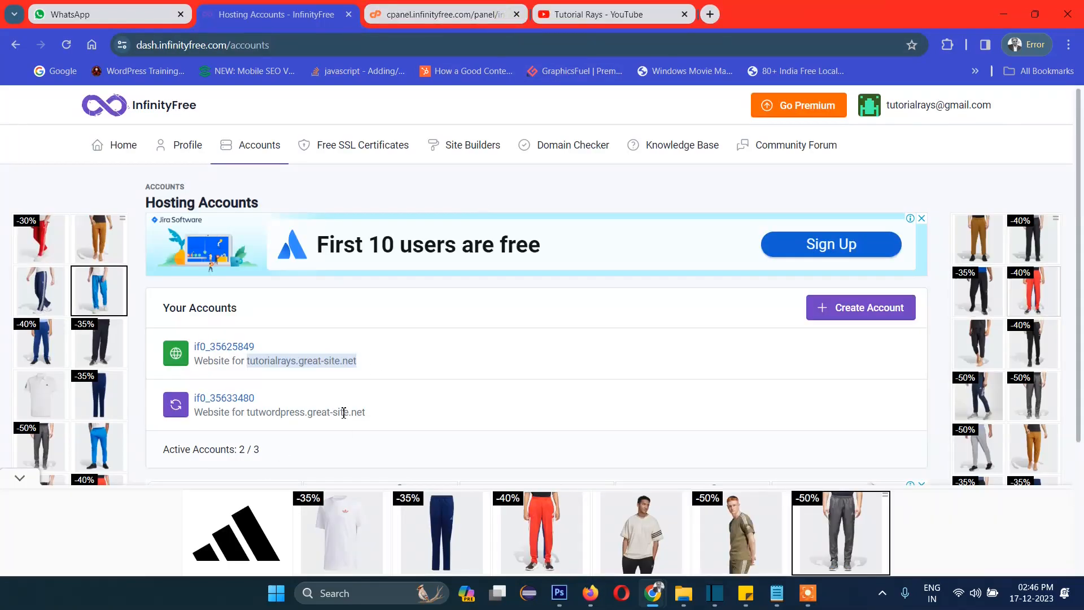
{"action": "left_click_drag", "start_coordinate": [380, 410], "coordinate": [247, 417]}
{"action": "right_click", "coordinate": [264, 412]}
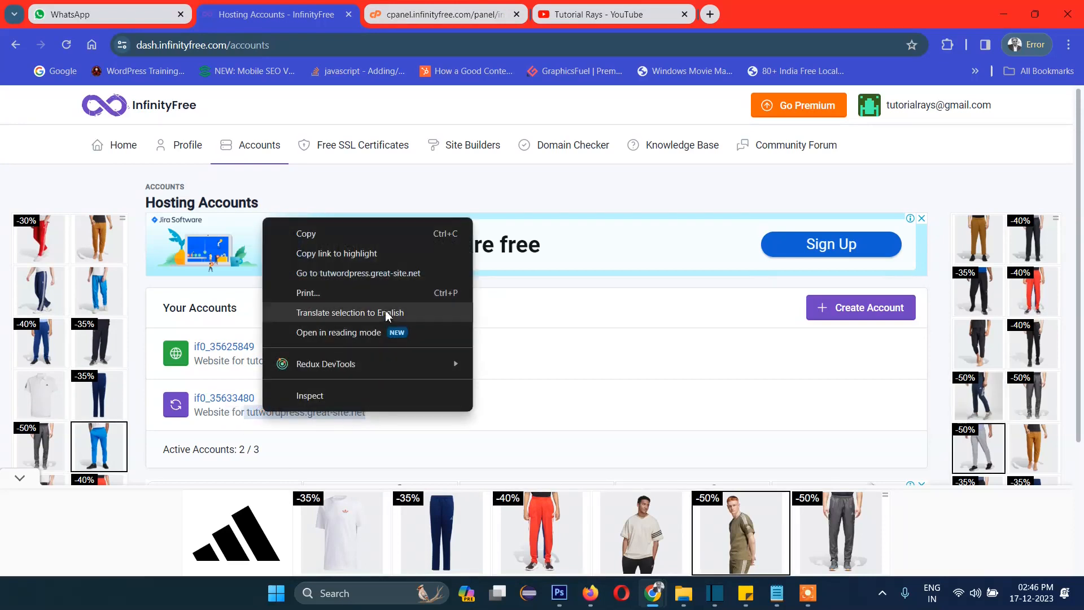
{"action": "left_click", "coordinate": [394, 274]}
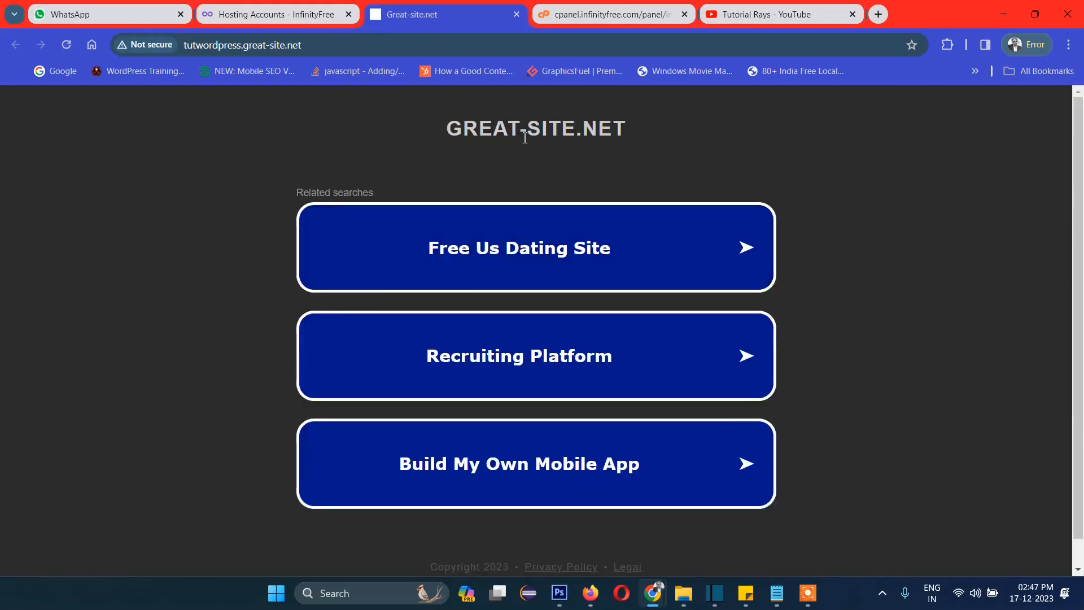
{"action": "left_click", "coordinate": [517, 14]}
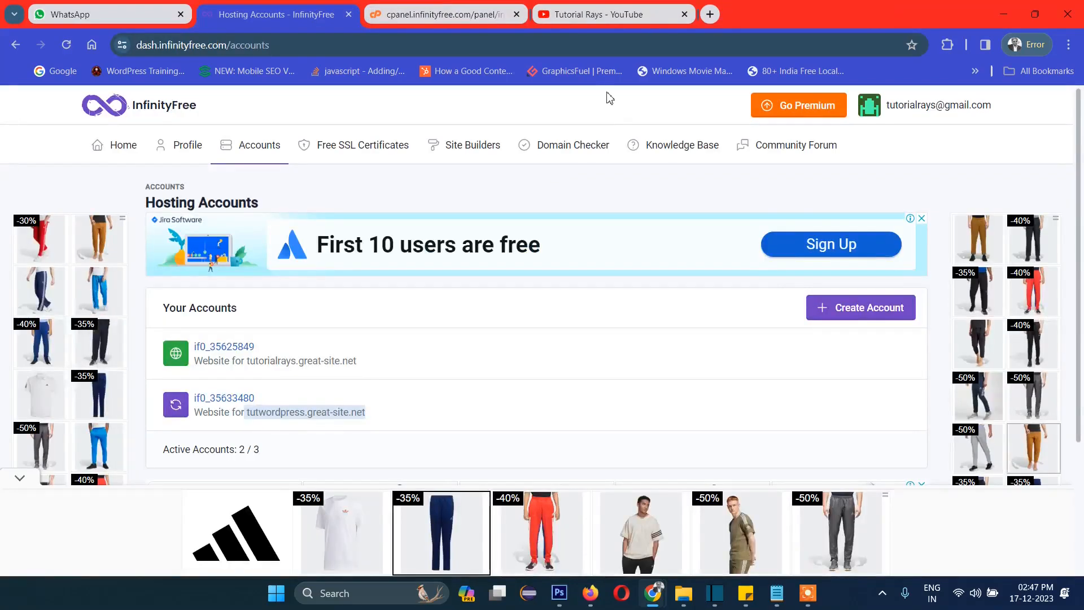
Open Softaculous Apps Installer from the control panel's Software section and choose Install for WordPress
{"action": "left_click", "coordinate": [435, 14]}
{"action": "scroll", "coordinate": [473, 346], "scroll_direction": "down", "scroll_amount": 8}
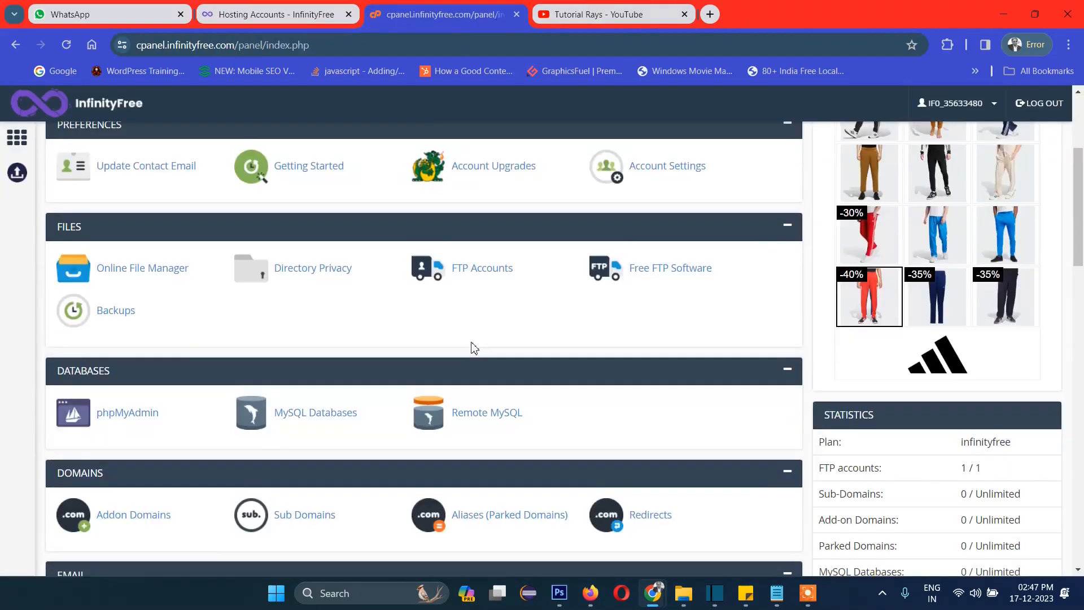
{"action": "scroll", "coordinate": [473, 347], "scroll_direction": "down", "scroll_amount": 5}
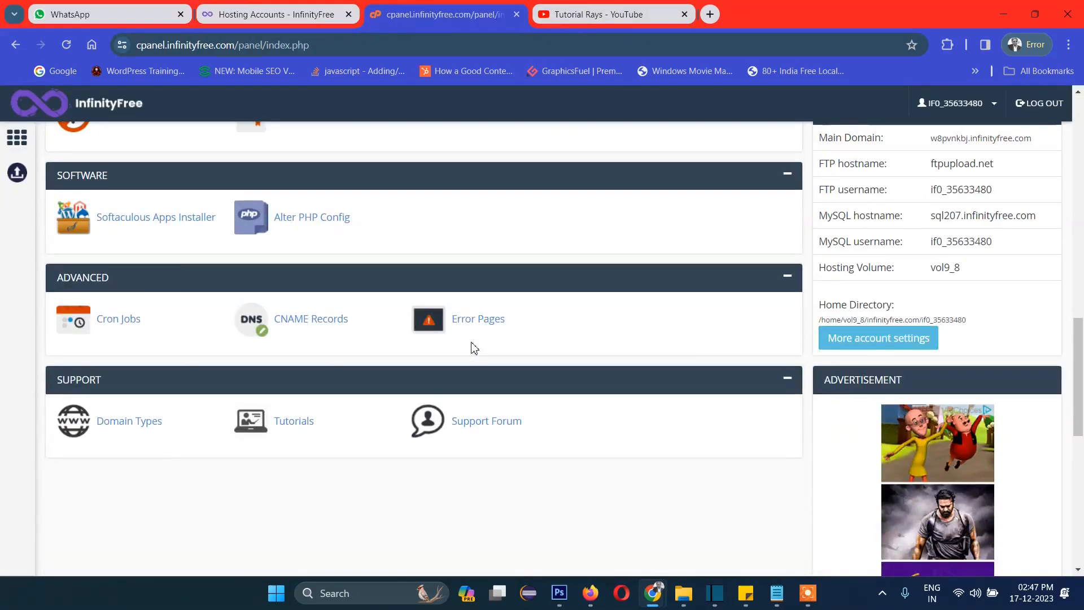
{"action": "left_click", "coordinate": [156, 218]}
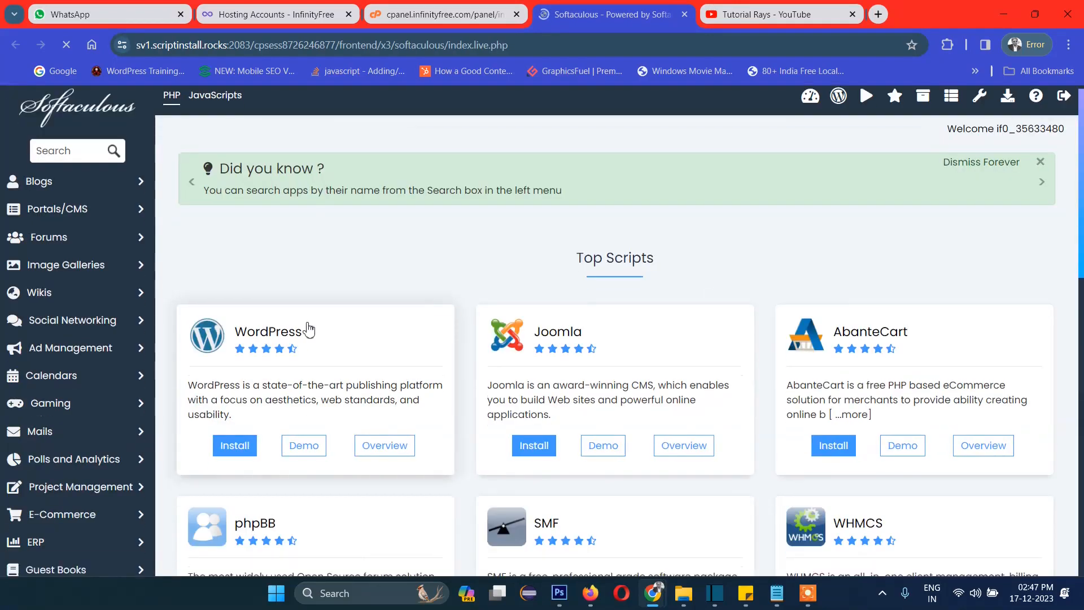
{"action": "scroll", "coordinate": [308, 329], "scroll_direction": "down", "scroll_amount": 2}
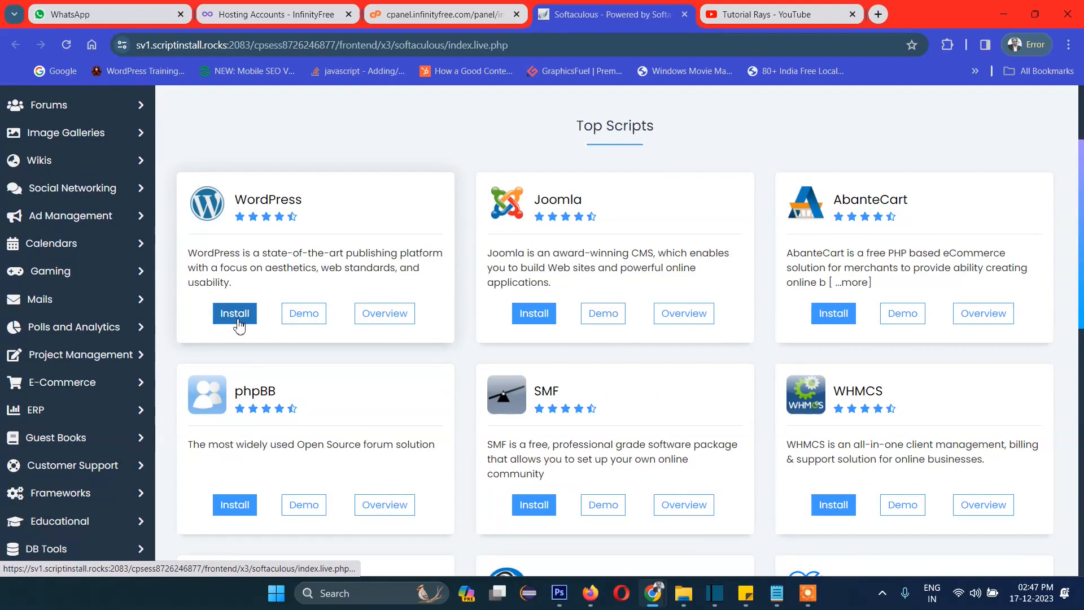
{"action": "left_click", "coordinate": [237, 313]}
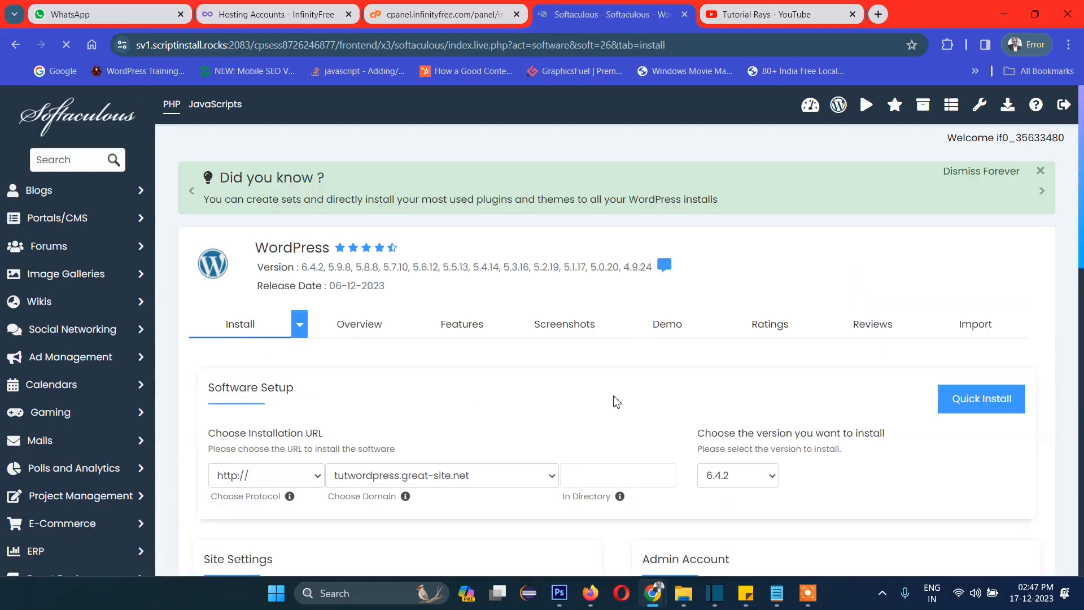
Enter an admin username and replace the generated admin password with a custom one
{"action": "scroll", "coordinate": [638, 393], "scroll_direction": "down", "scroll_amount": 3}
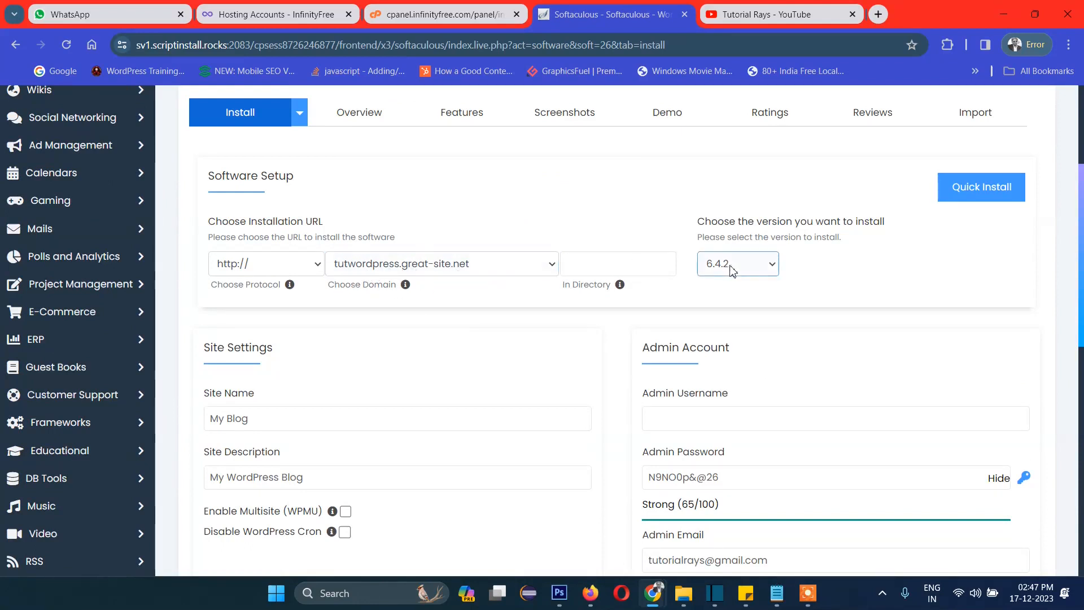
{"action": "scroll", "coordinate": [736, 281], "scroll_direction": "down", "scroll_amount": 2}
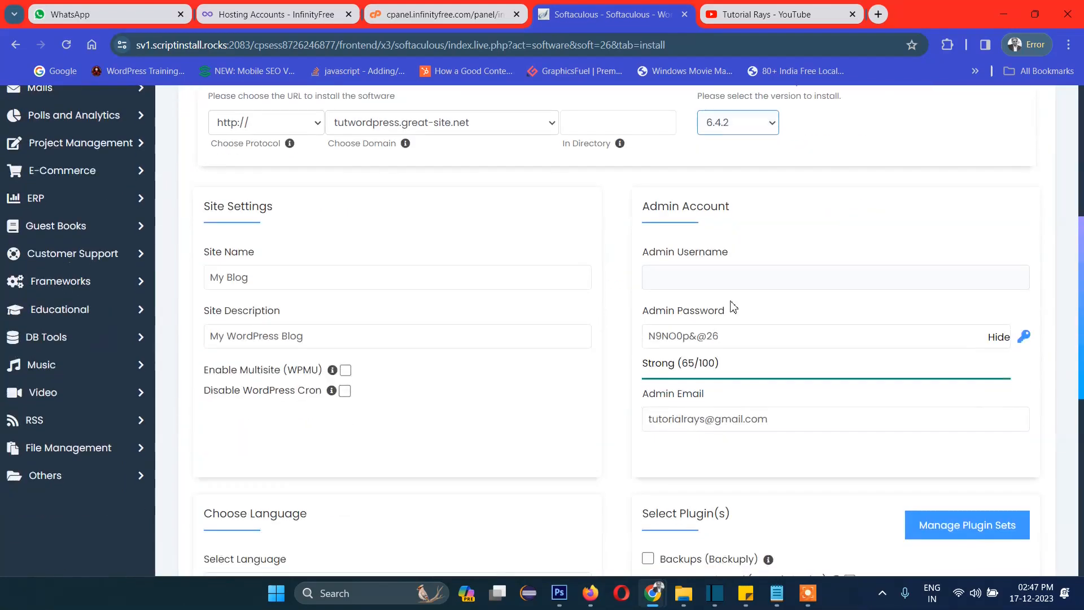
{"action": "left_click", "coordinate": [714, 277]}
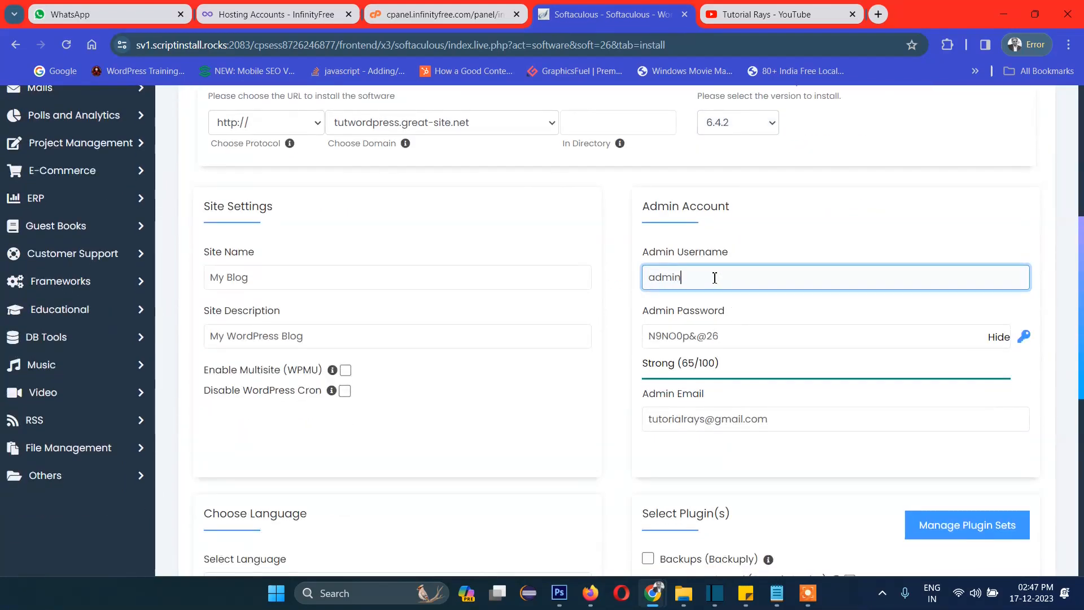
{"action": "scroll", "coordinate": [714, 305], "scroll_direction": "down", "scroll_amount": 1}
{"action": "left_click", "coordinate": [754, 263]}
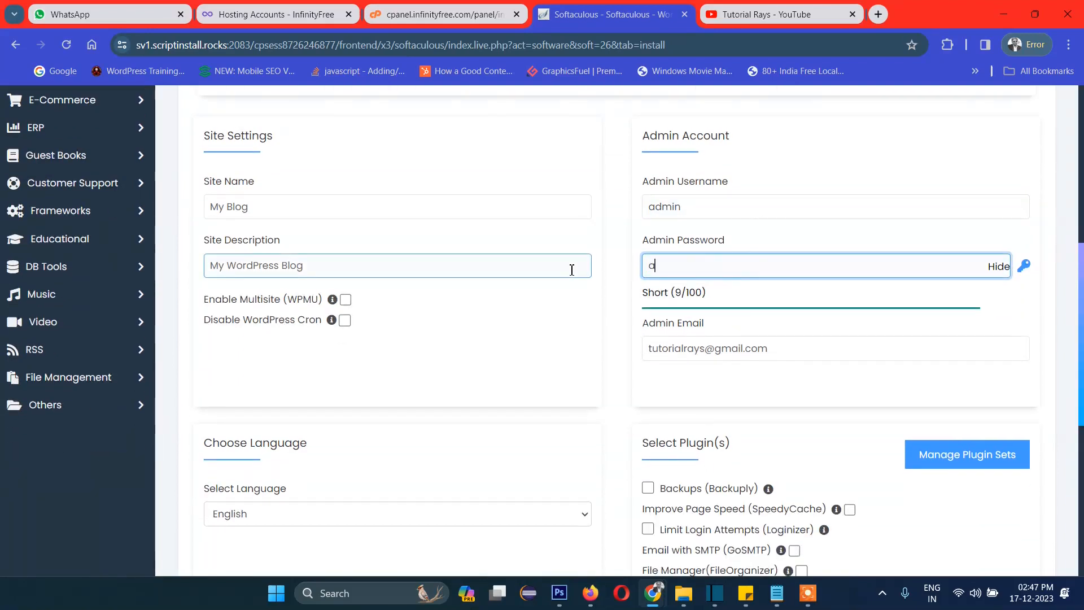
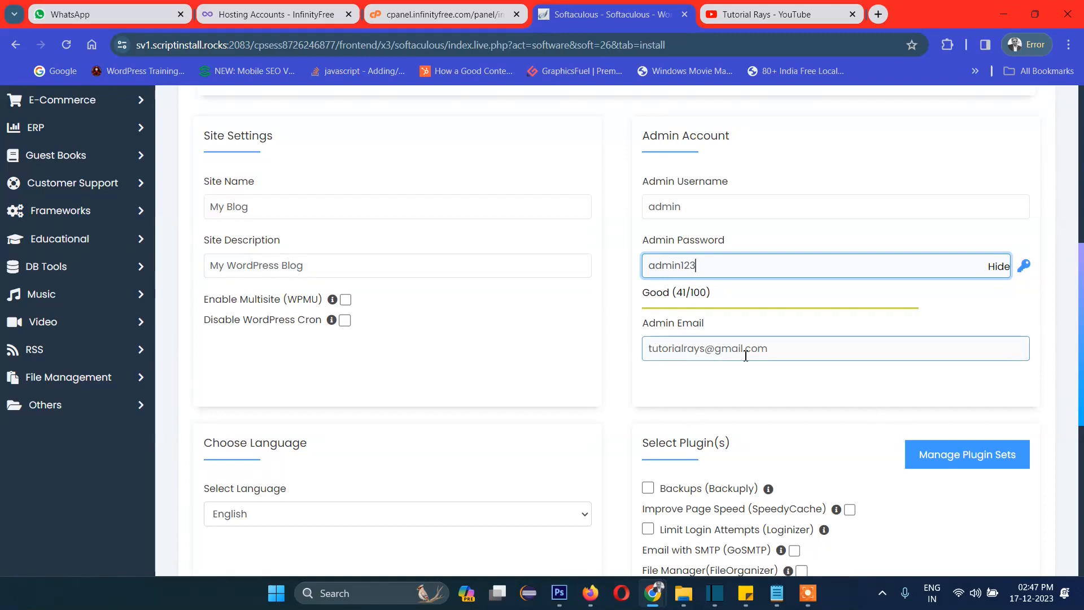
{"action": "scroll", "coordinate": [746, 356], "scroll_direction": "down", "scroll_amount": 2}
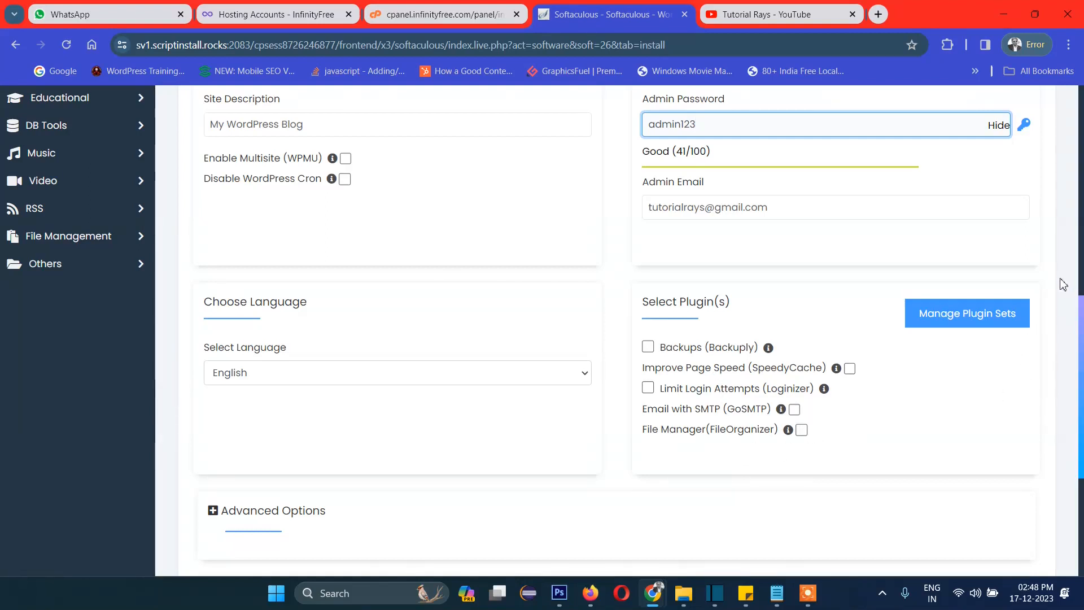
{"action": "scroll", "coordinate": [1016, 378], "scroll_direction": "down", "scroll_amount": 5}
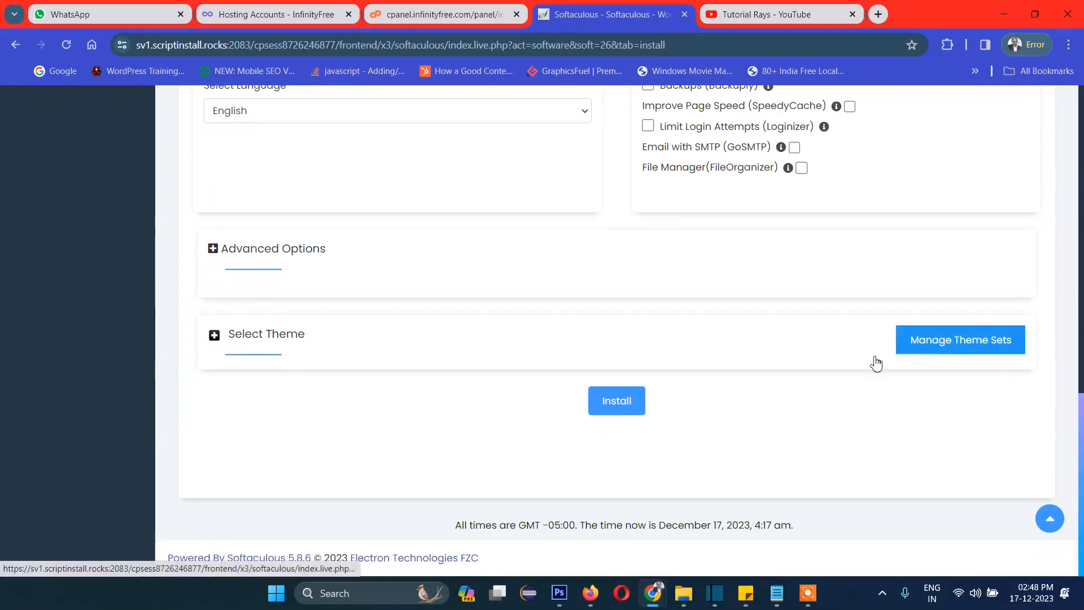
{"action": "scroll", "coordinate": [847, 365], "scroll_direction": "up", "scroll_amount": 1}
Browse the WordPress theme sets page, then close it
{"action": "scroll", "coordinate": [852, 409], "scroll_direction": "down", "scroll_amount": 1}
{"action": "left_click", "coordinate": [922, 342]}
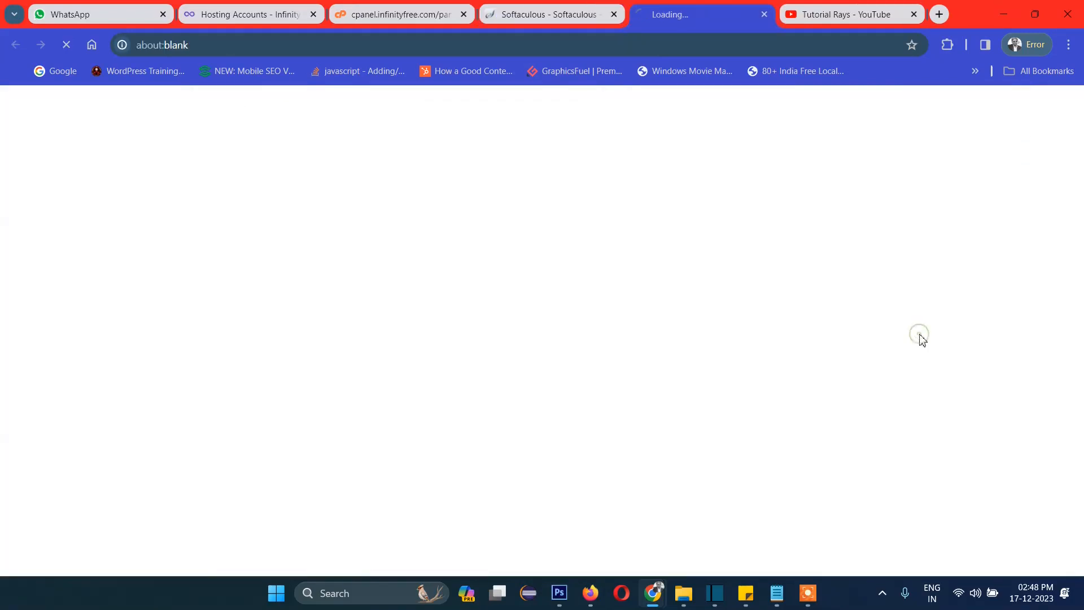
{"action": "scroll", "coordinate": [641, 323], "scroll_direction": "down", "scroll_amount": 3}
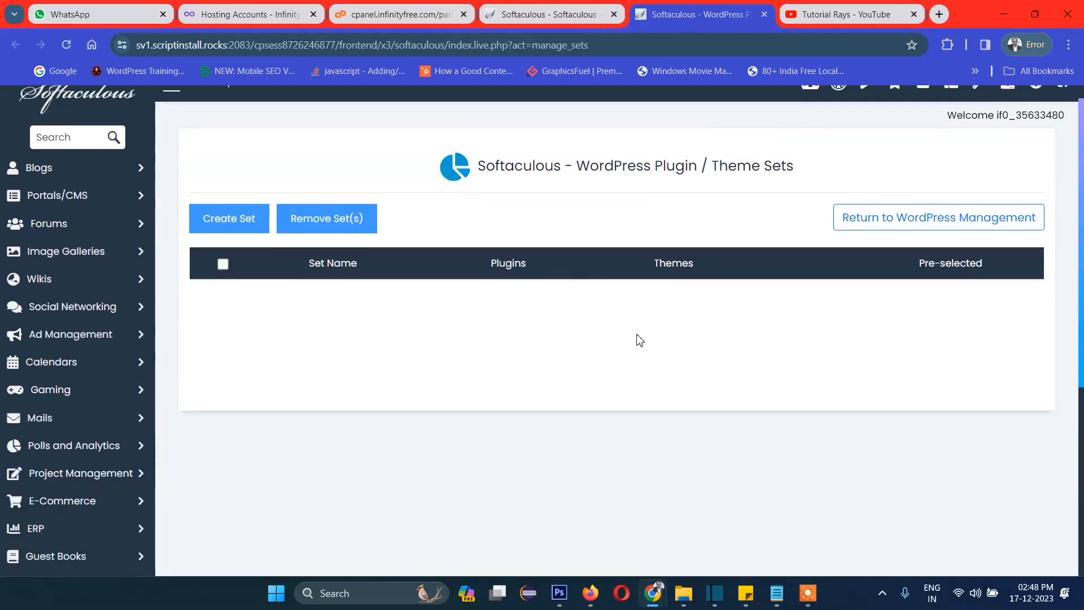
{"action": "left_click", "coordinate": [764, 14]}
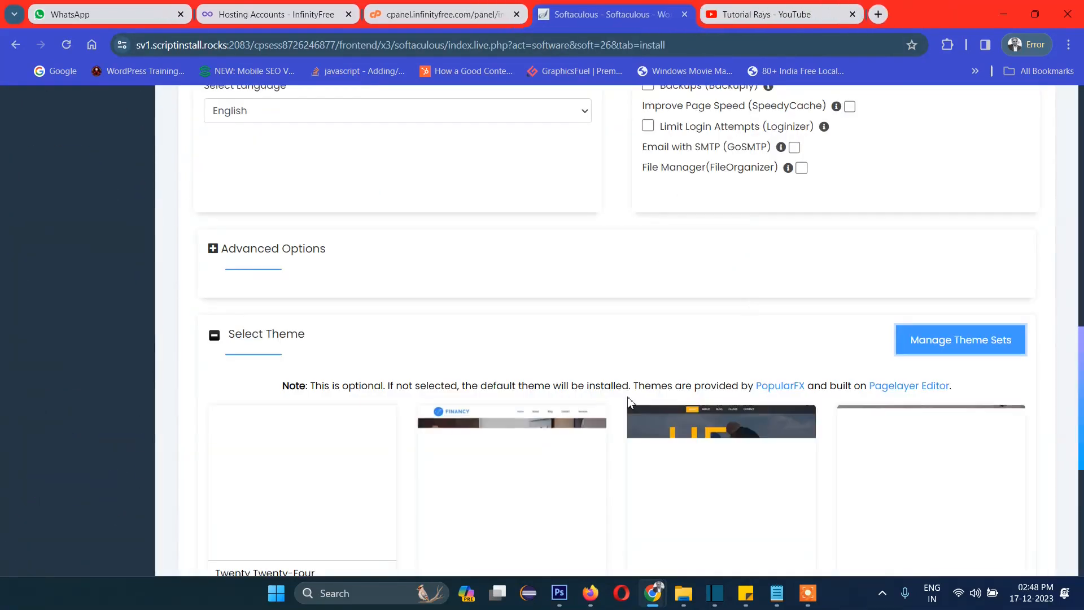
Select the Financy theme, agree to the demo image copyright, and install WordPress
{"action": "scroll", "coordinate": [650, 367], "scroll_direction": "down", "scroll_amount": 2}
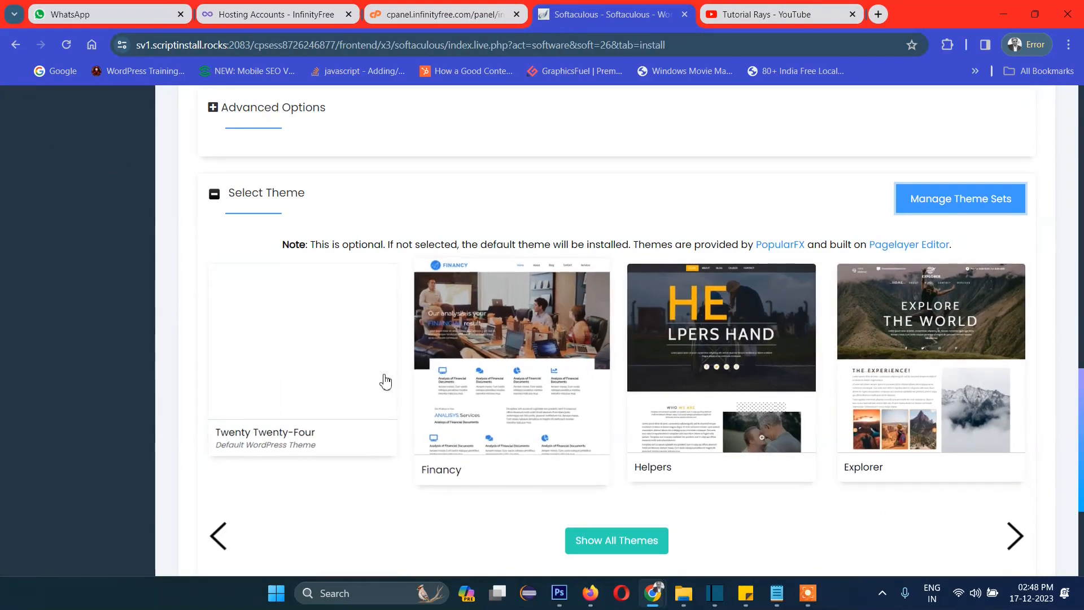
{"action": "scroll", "coordinate": [688, 324], "scroll_direction": "down", "scroll_amount": 3}
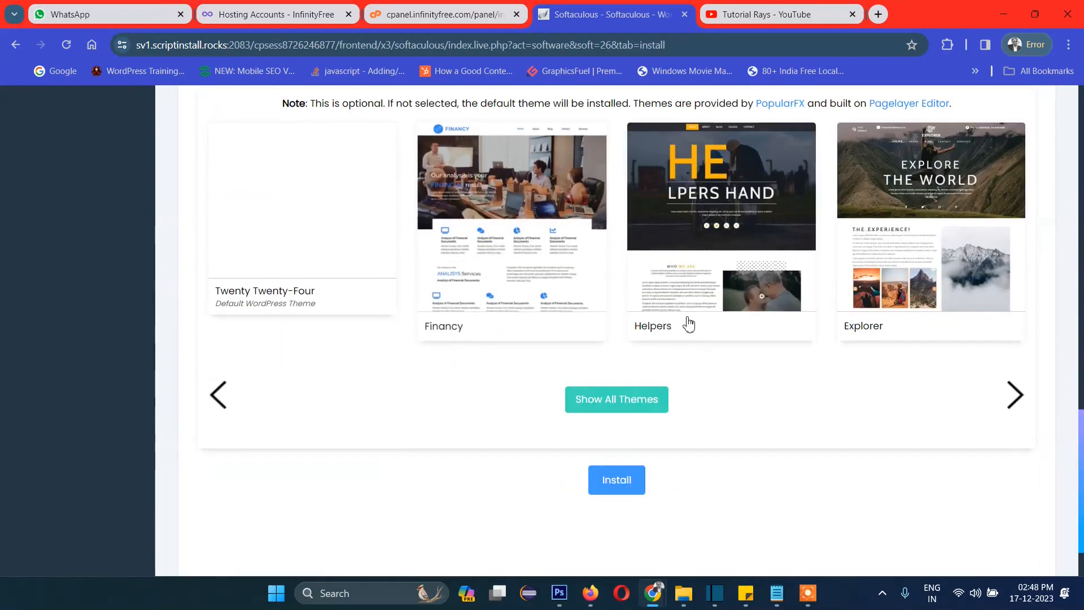
{"action": "left_click", "coordinate": [537, 218]}
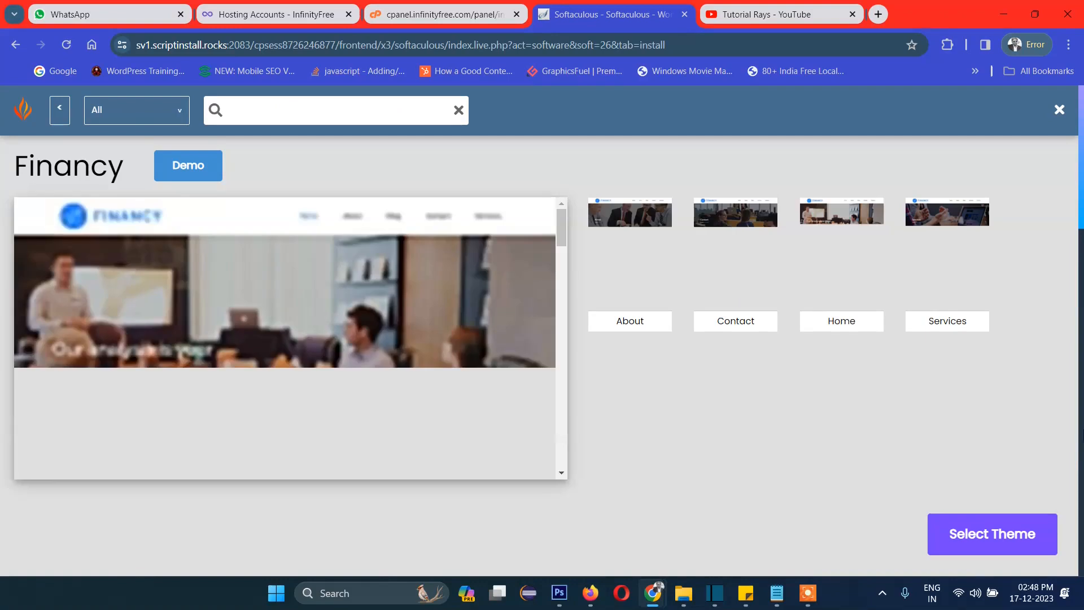
{"action": "left_click", "coordinate": [981, 545]}
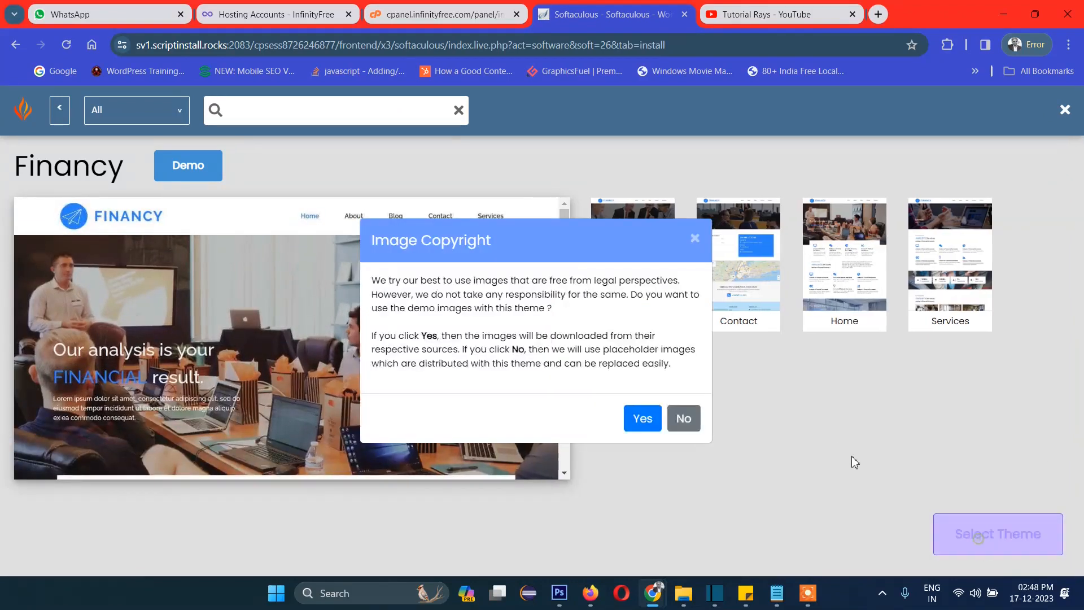
{"action": "left_click", "coordinate": [635, 422]}
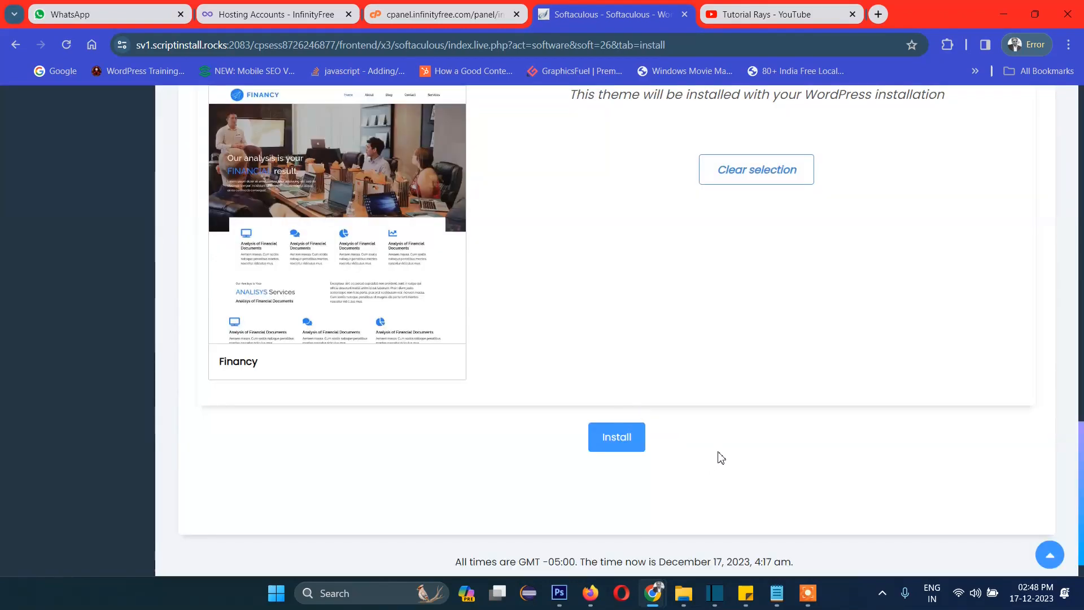
{"action": "left_click", "coordinate": [618, 441]}
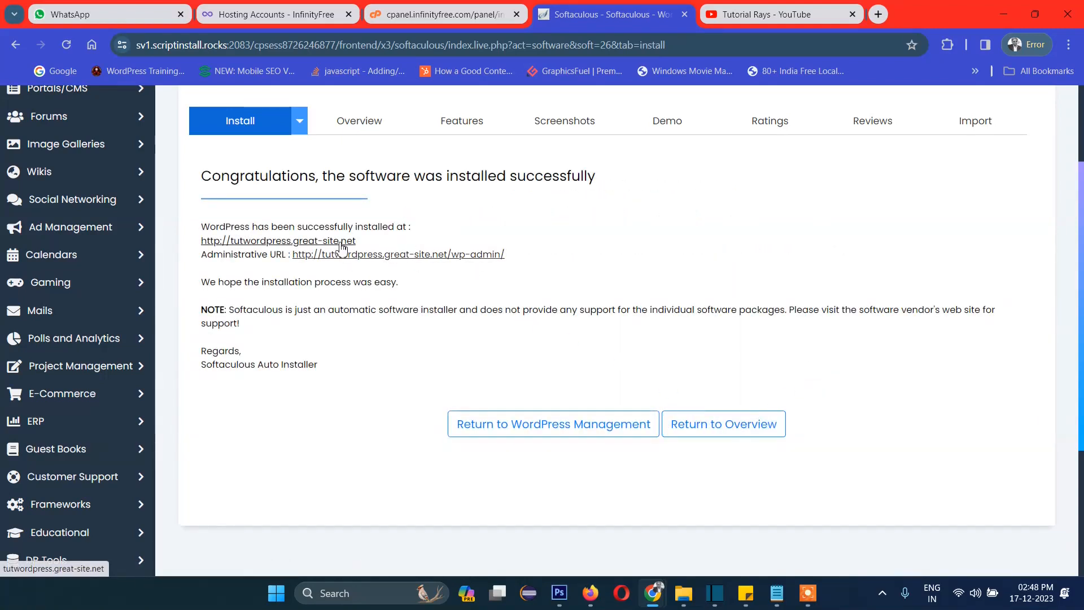
Open the Administrative URL and the tutwordpress.great-site.net link; both show only the GREAT-SITE.NET parking page
{"action": "left_click", "coordinate": [436, 256]}
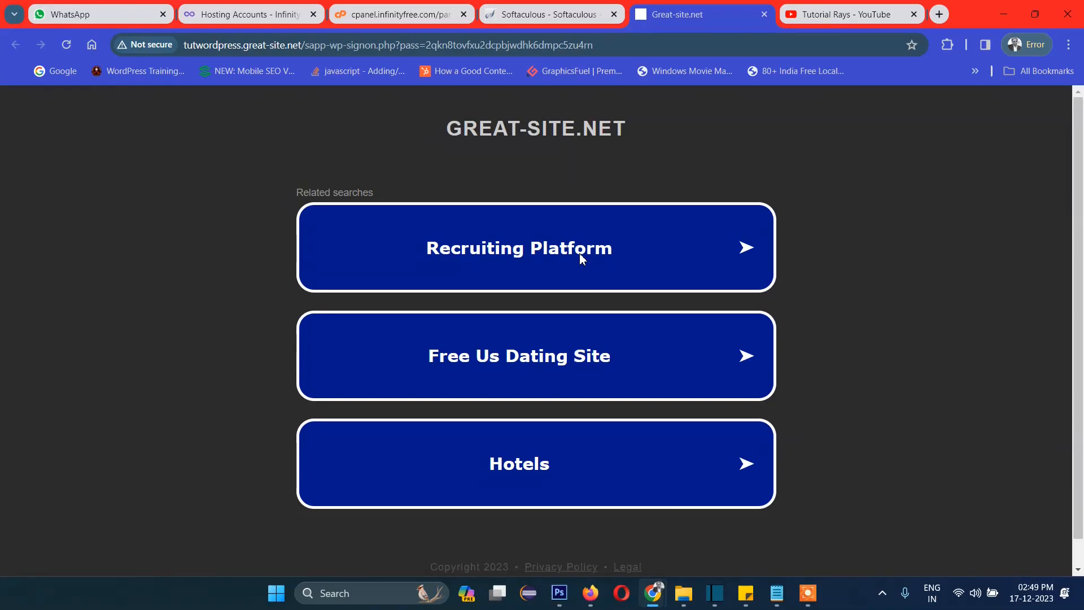
{"action": "left_click", "coordinate": [543, 12]}
{"action": "left_click", "coordinate": [333, 242]}
Copy the tutwordpress.great-site.net link address from the Softaculous confirmation page
{"action": "left_click", "coordinate": [535, 16]}
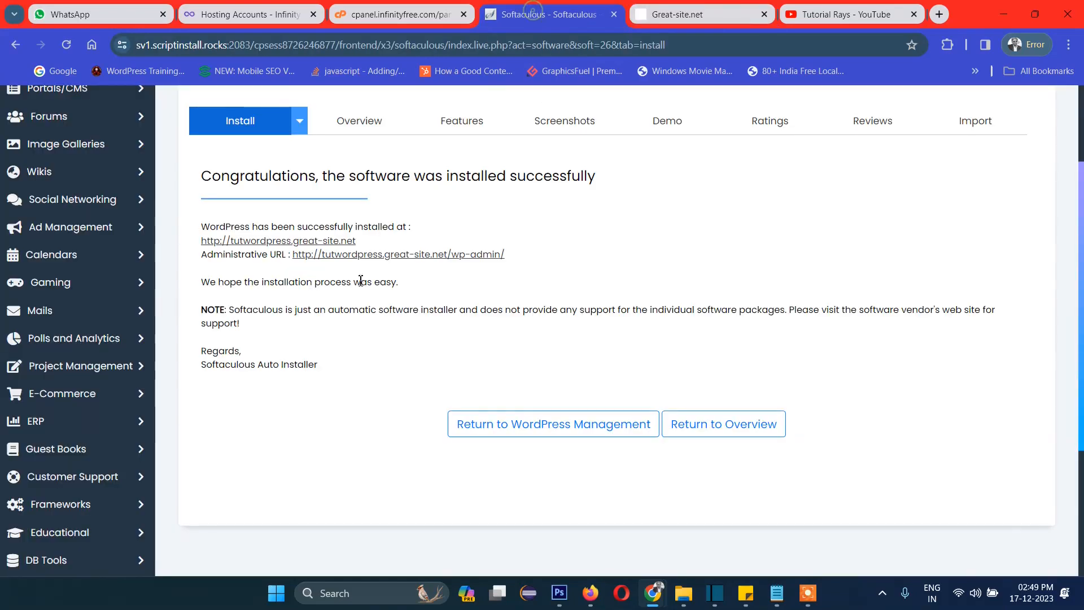
{"action": "right_click", "coordinate": [332, 242]}
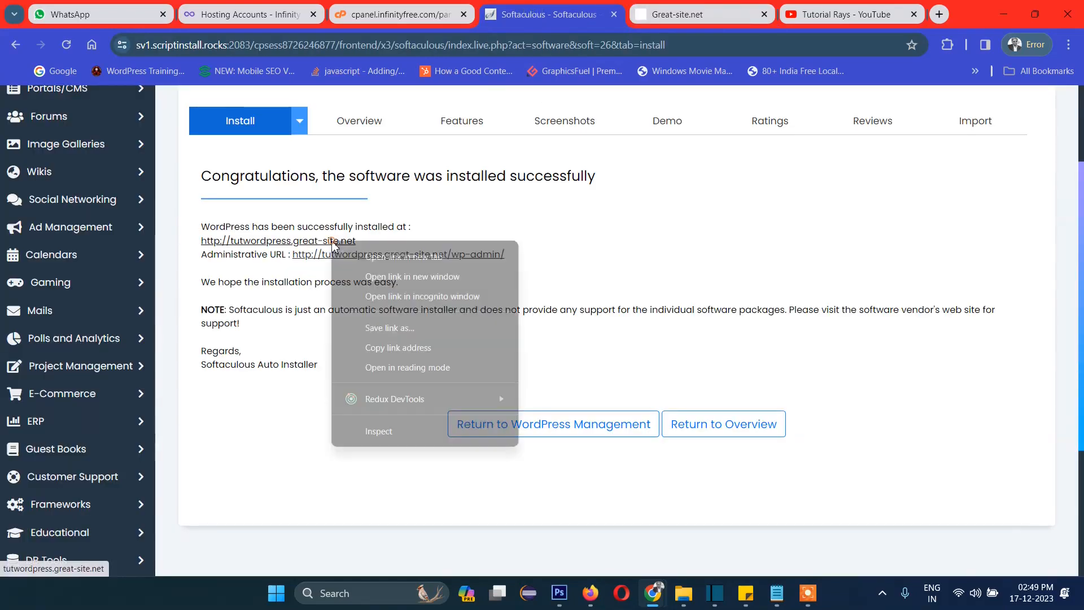
{"action": "left_click", "coordinate": [444, 356]}
Load the copied site address in a new Chrome Incognito window
{"action": "left_click", "coordinate": [1069, 44]}
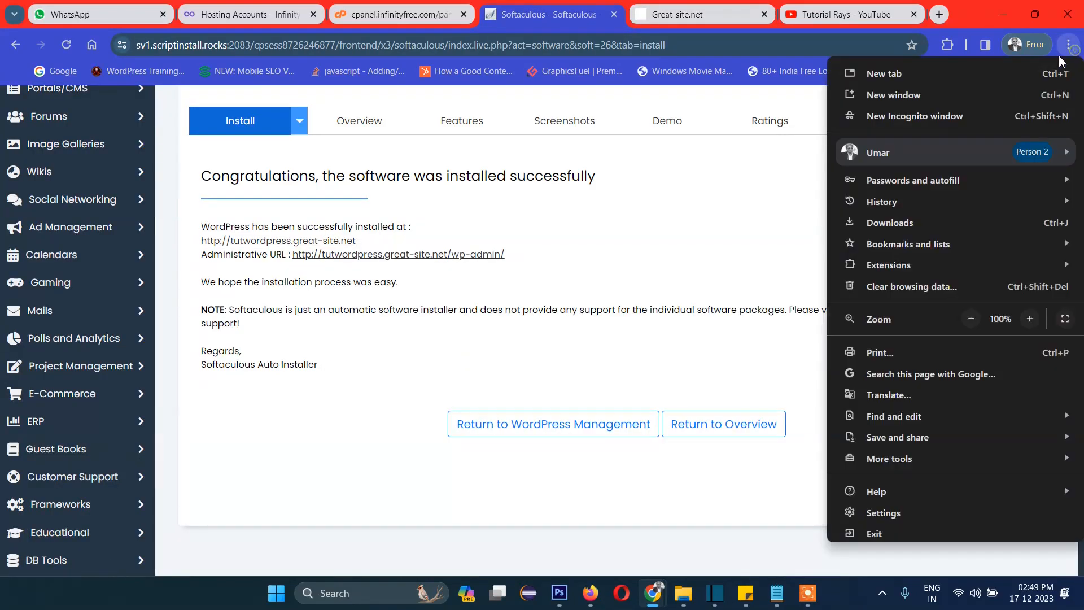
{"action": "left_click", "coordinate": [943, 120]}
{"action": "right_click", "coordinate": [294, 52]}
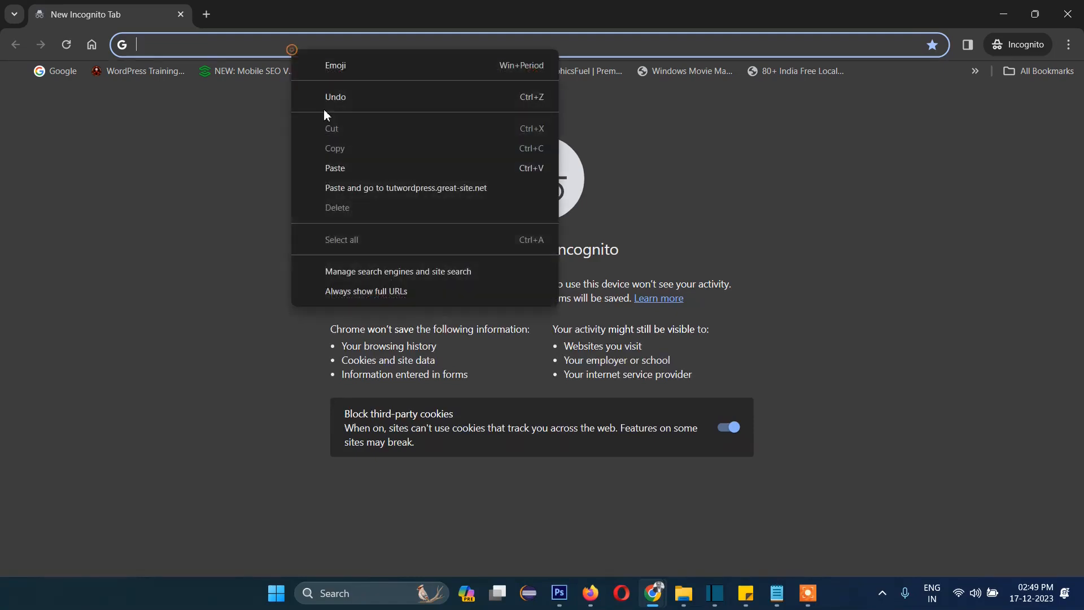
{"action": "left_click", "coordinate": [365, 192]}
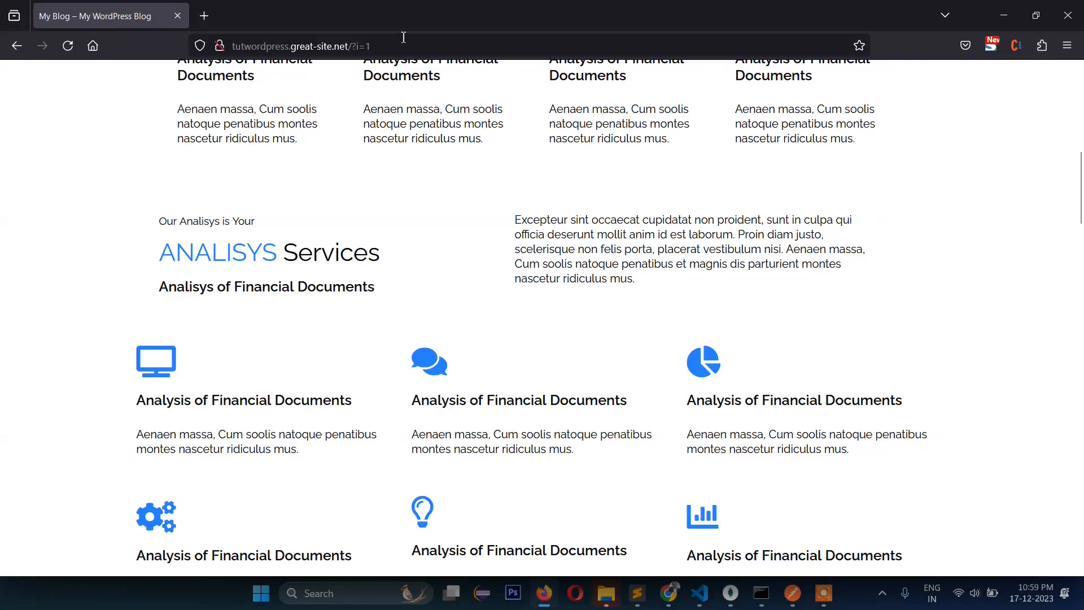
Strip '?i=1' from the URL and reload tutwordpress.great-site.net at its plain address
{"action": "left_click", "coordinate": [404, 38]}
{"action": "left_click", "coordinate": [438, 44]}
{"action": "key", "text": "BackSpace"}
{"action": "key", "text": "BackSpace"}
{"action": "key", "text": "BackSpace"}
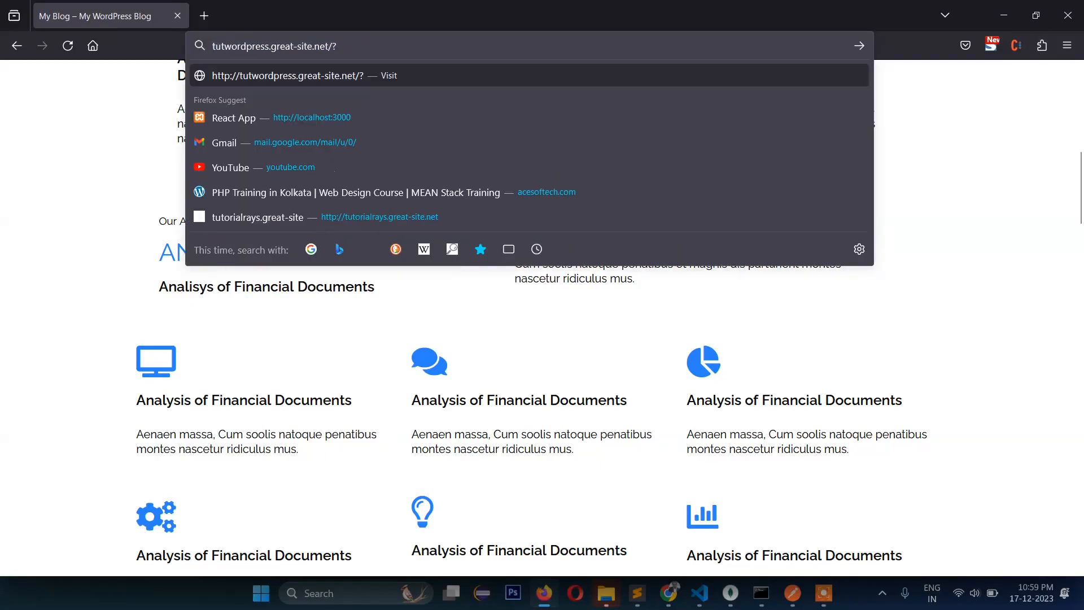
{"action": "key", "text": "BackSpace"}
{"action": "key", "text": "Return"}
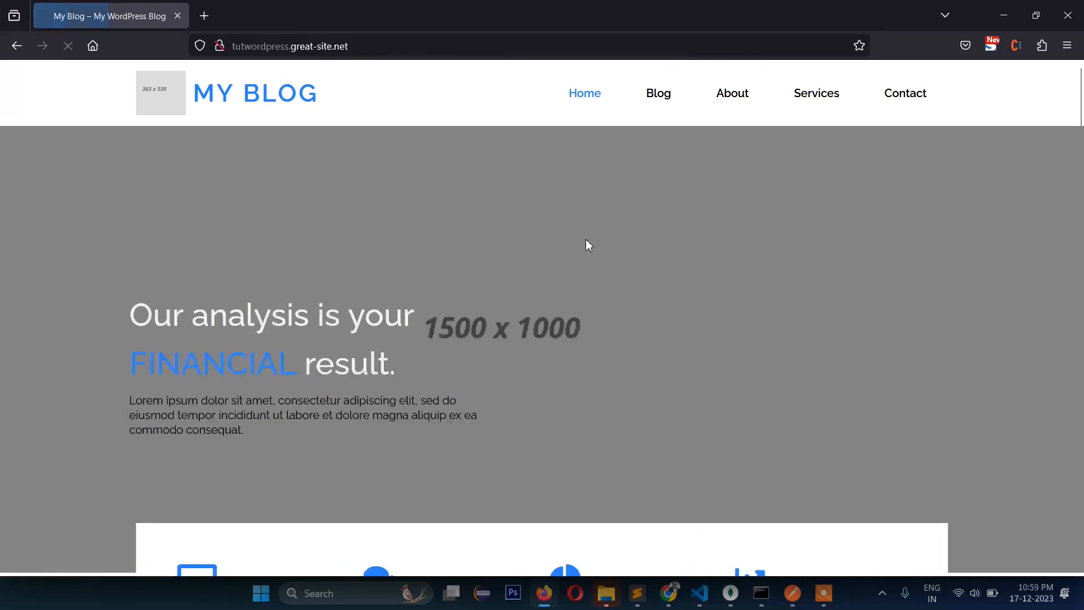
{"action": "scroll", "coordinate": [1042, 300], "scroll_direction": "down", "scroll_amount": 10}
{"action": "scroll", "coordinate": [1042, 300], "scroll_direction": "up", "scroll_amount": 10}
{"action": "scroll", "coordinate": [1011, 460], "scroll_direction": "down", "scroll_amount": 20}
{"action": "scroll", "coordinate": [1026, 324], "scroll_direction": "up", "scroll_amount": 20}
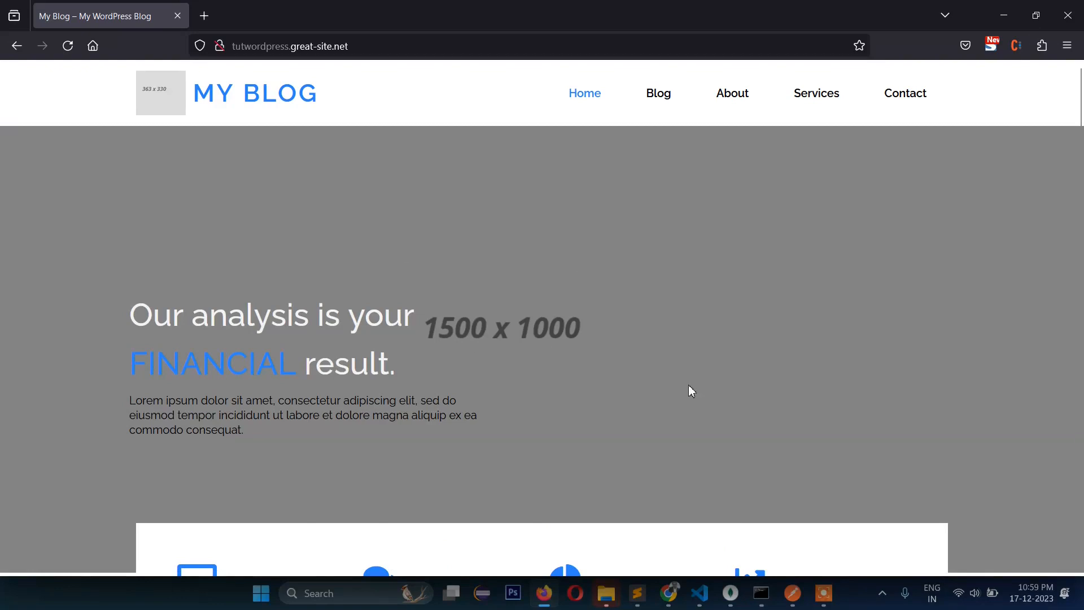
Copy the site address and paste it into a new browser tab
{"action": "left_click", "coordinate": [406, 54]}
{"action": "left_click", "coordinate": [407, 53]}
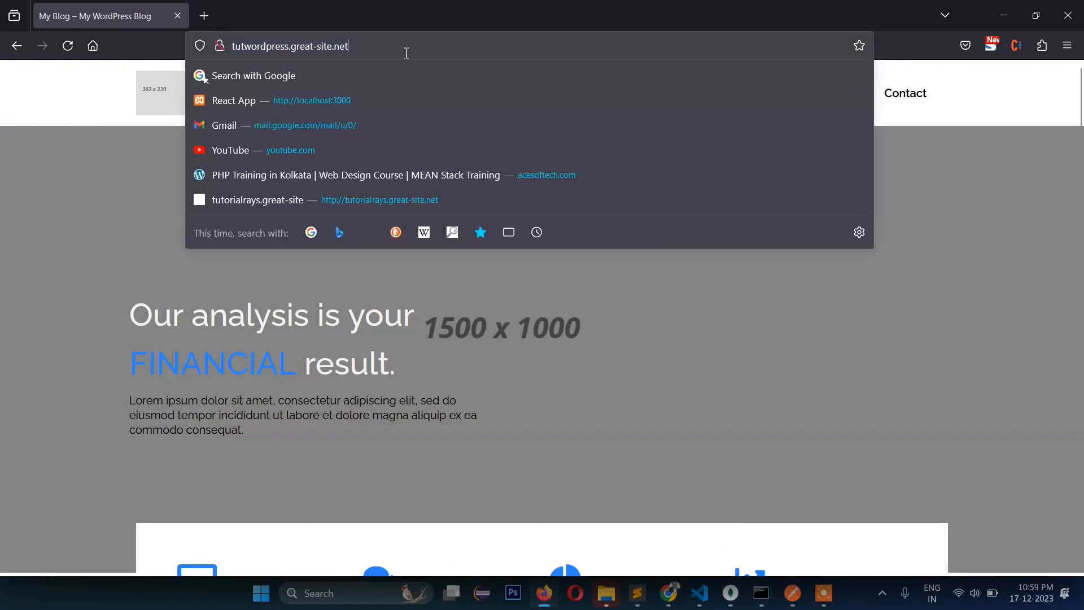
{"action": "key", "text": "ctrl+a"}
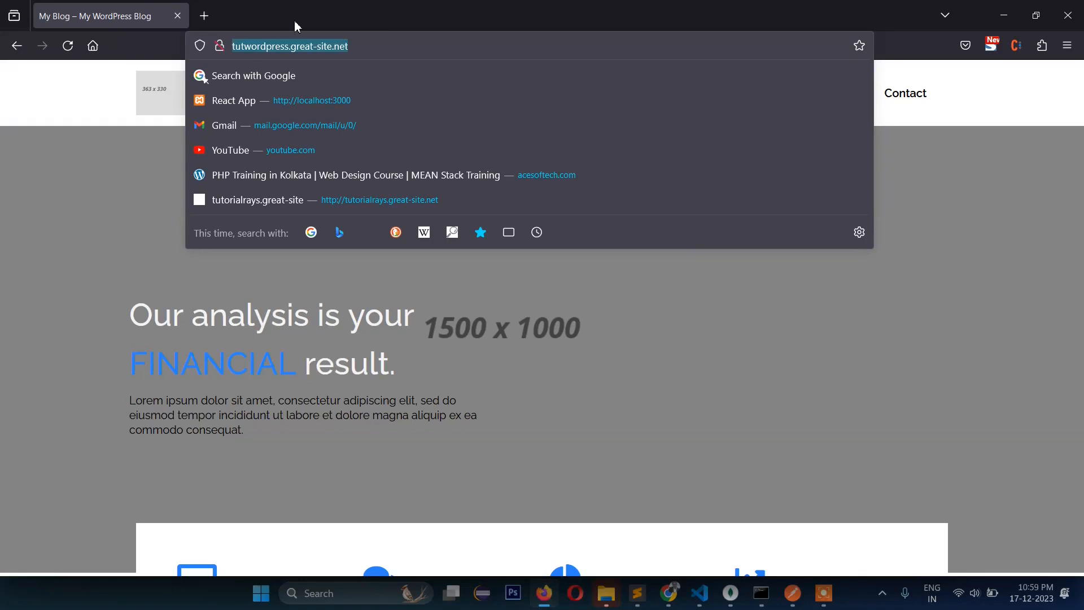
{"action": "left_click", "coordinate": [204, 16]}
{"action": "key", "text": "ctrl+v"}
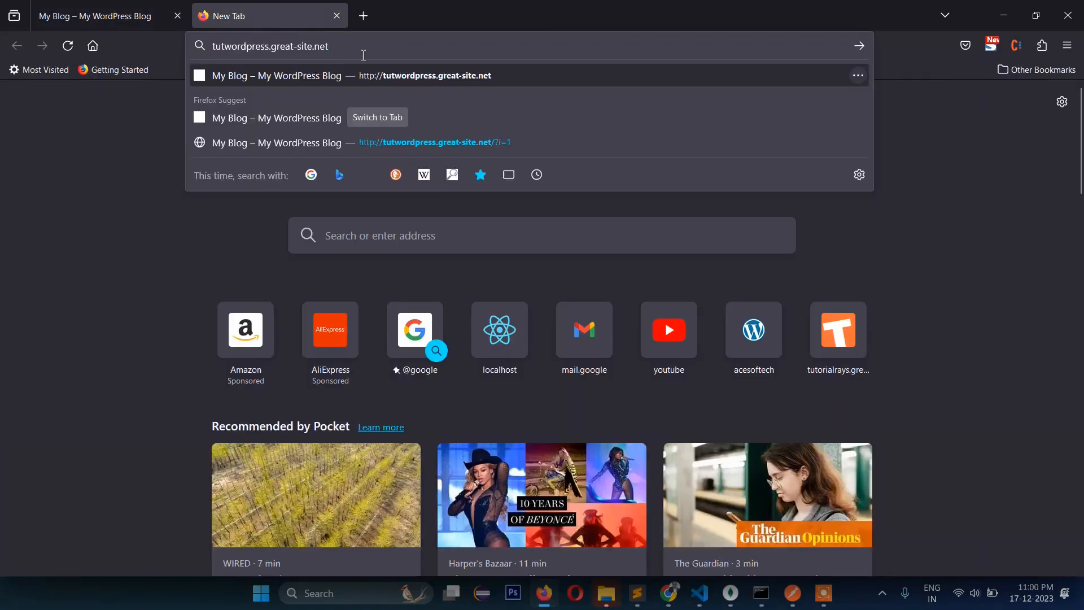
Log in at /wp-admin with the admin username and password, skip saving the login, then open Pages > All Pages
{"action": "type", "text": "/wp-admn"}
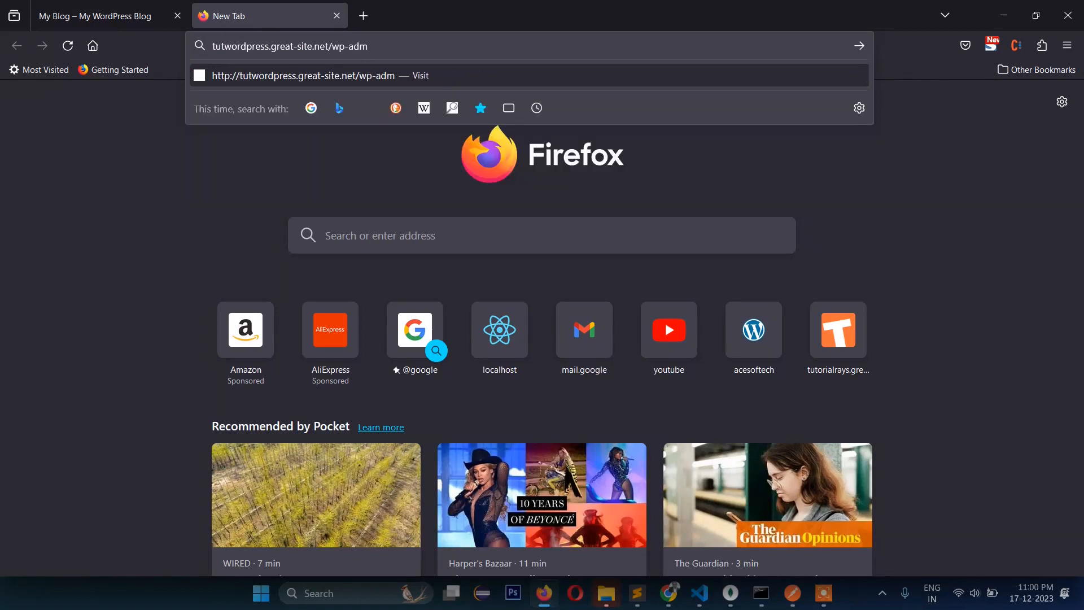
{"action": "key", "text": "Return"}
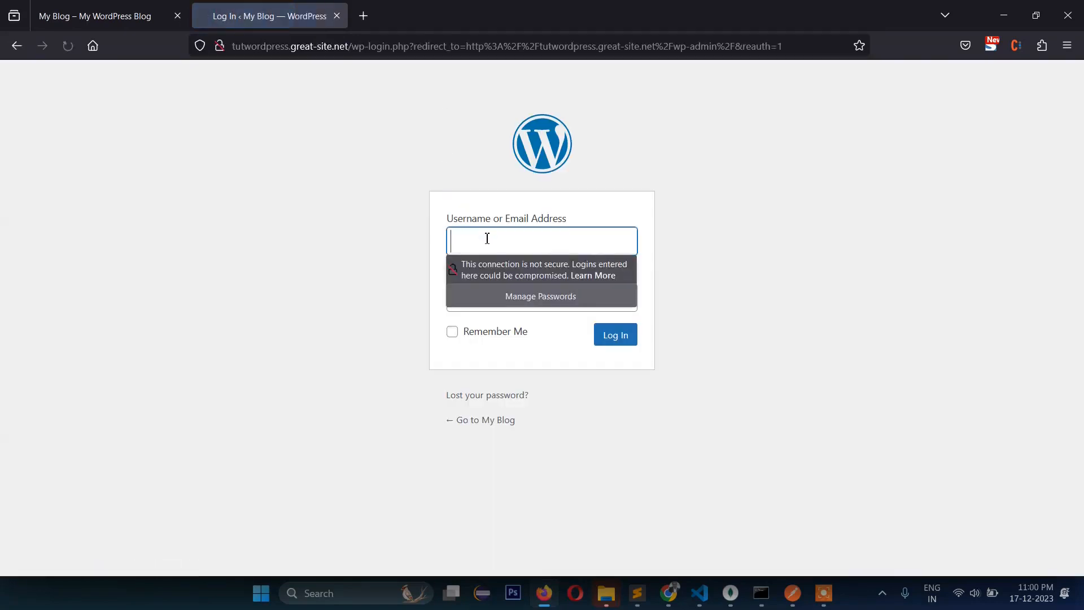
{"action": "left_click", "coordinate": [507, 242]}
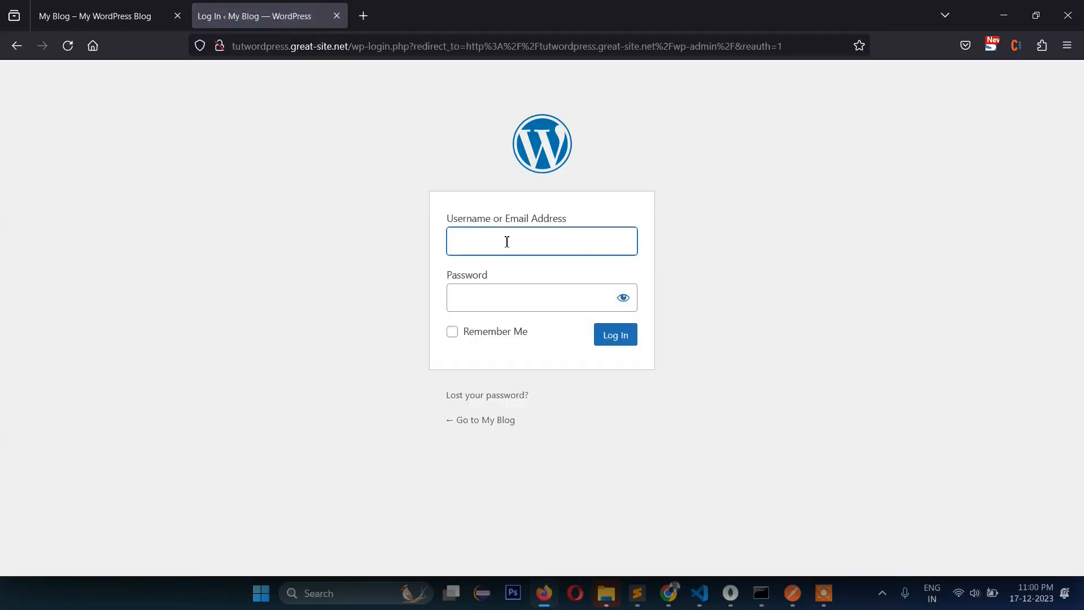
{"action": "type", "text": "admin"}
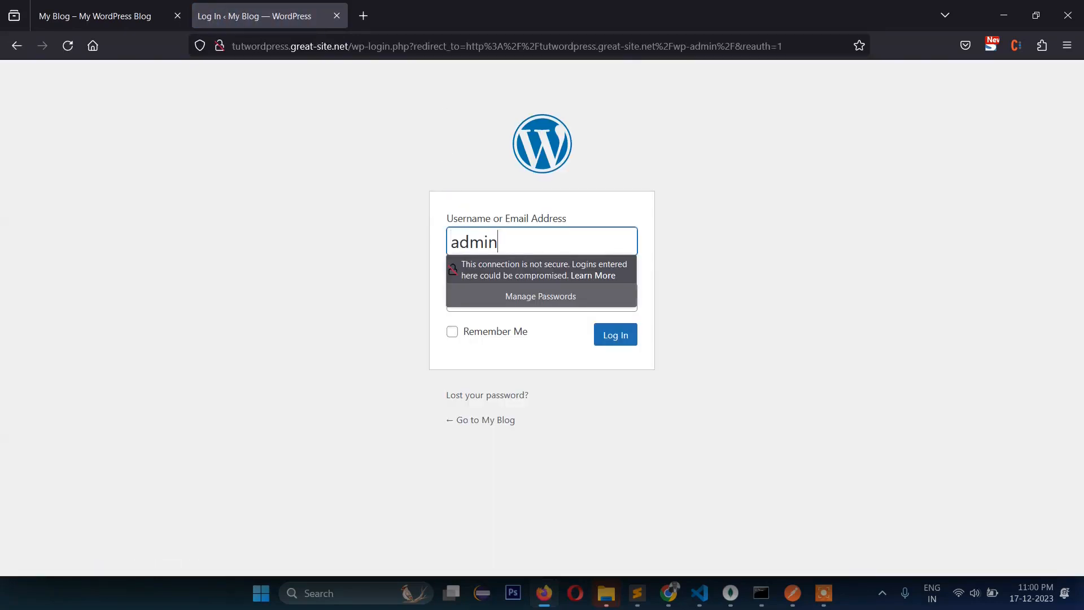
{"action": "key", "text": "Tab"}
{"action": "type", "text": "••"}
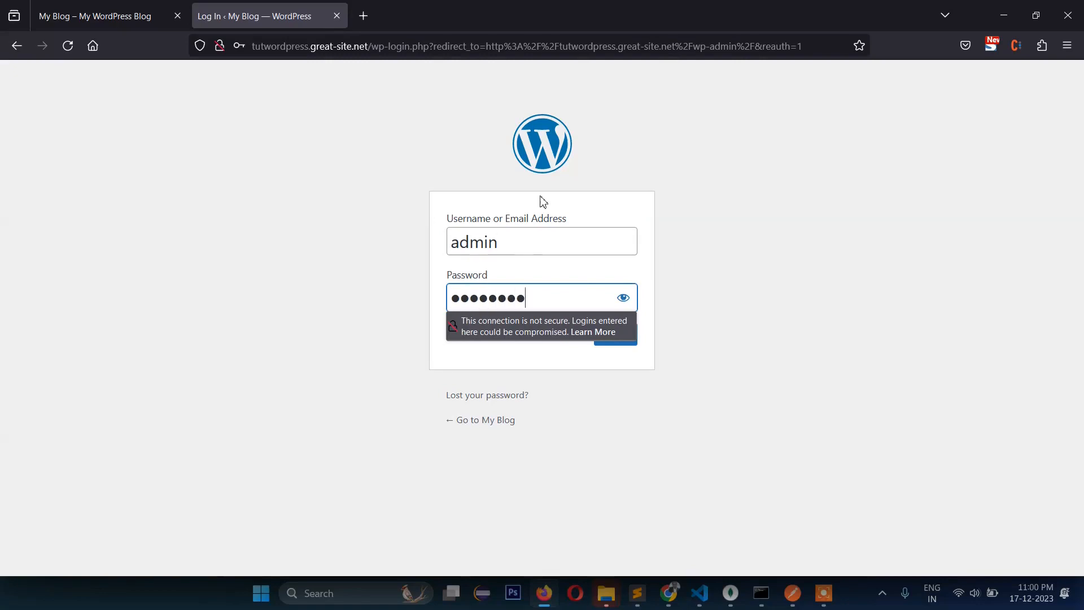
{"action": "left_click", "coordinate": [503, 364]}
{"action": "left_click", "coordinate": [623, 337]}
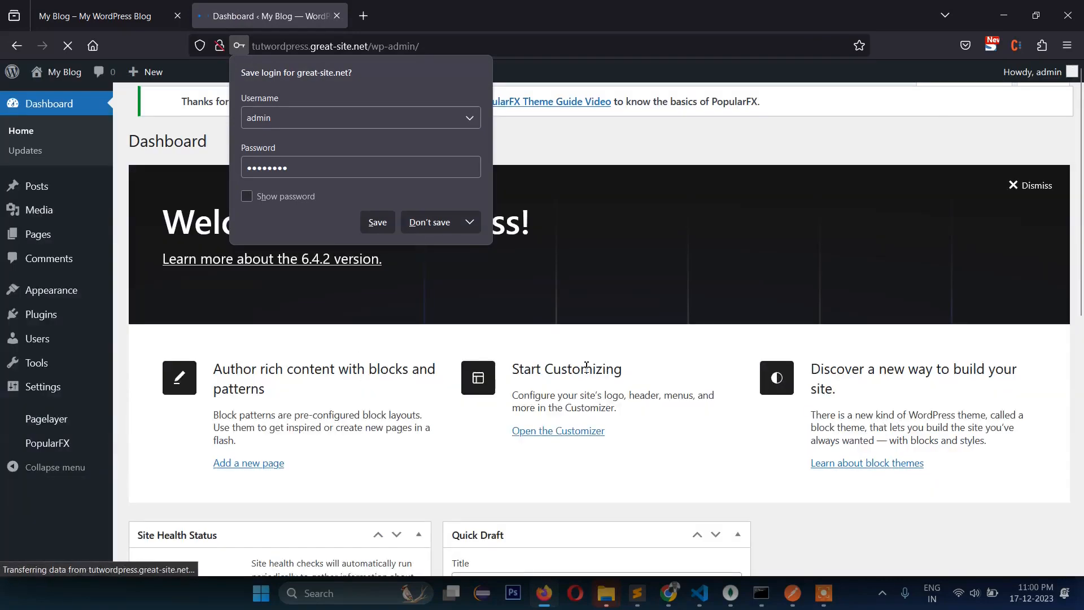
{"action": "left_click", "coordinate": [575, 201]}
{"action": "mouse_move", "coordinate": [68, 234]}
{"action": "left_click", "coordinate": [135, 235]}
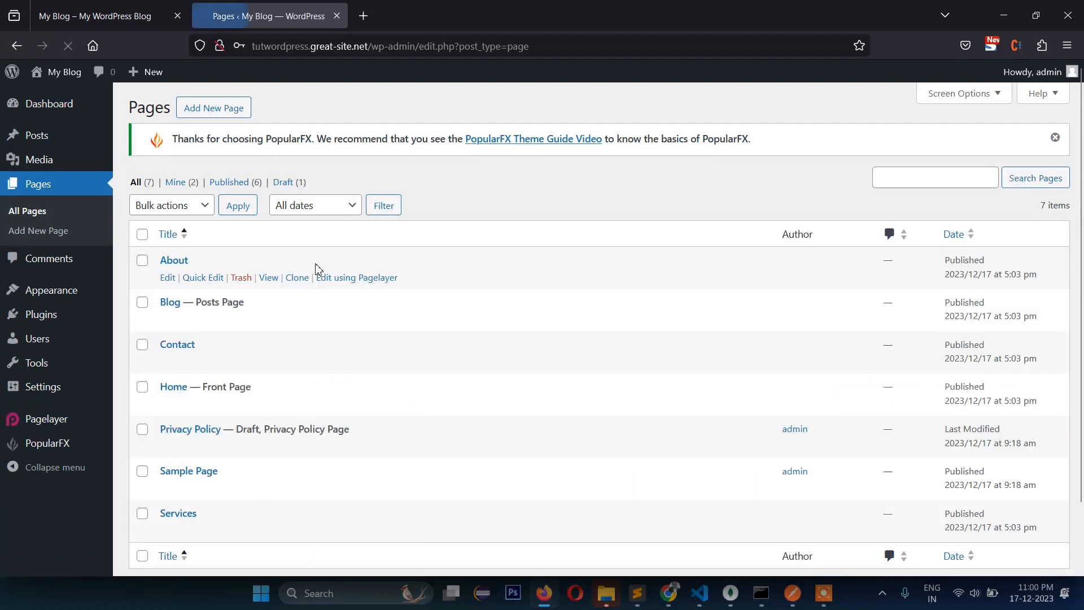
Reload the live My Blog homepage tab so it shows the admin toolbar
{"action": "scroll", "coordinate": [315, 363], "scroll_direction": "down", "scroll_amount": 2}
{"action": "scroll", "coordinate": [310, 380], "scroll_direction": "up", "scroll_amount": 2}
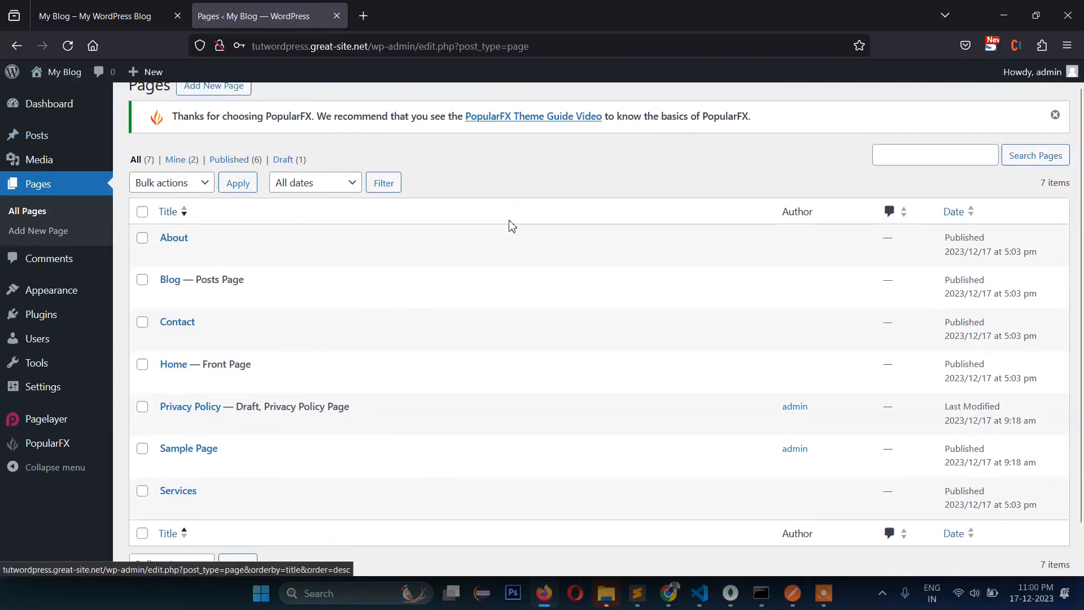
{"action": "scroll", "coordinate": [489, 240], "scroll_direction": "down", "scroll_amount": 2}
{"action": "scroll", "coordinate": [489, 240], "scroll_direction": "up", "scroll_amount": 2}
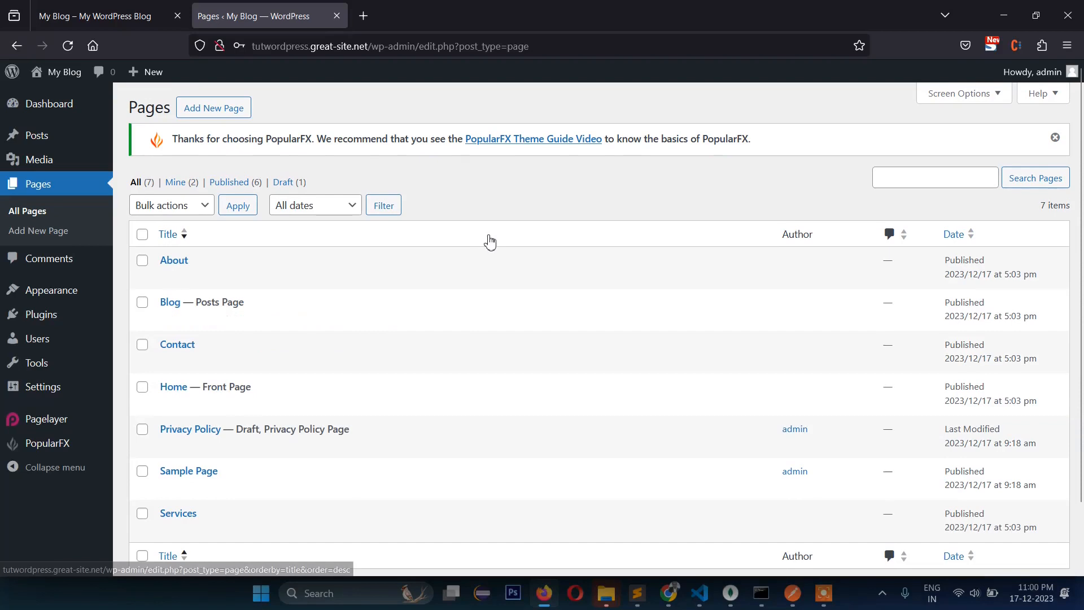
{"action": "left_click", "coordinate": [150, 15]}
{"action": "left_click", "coordinate": [68, 45]}
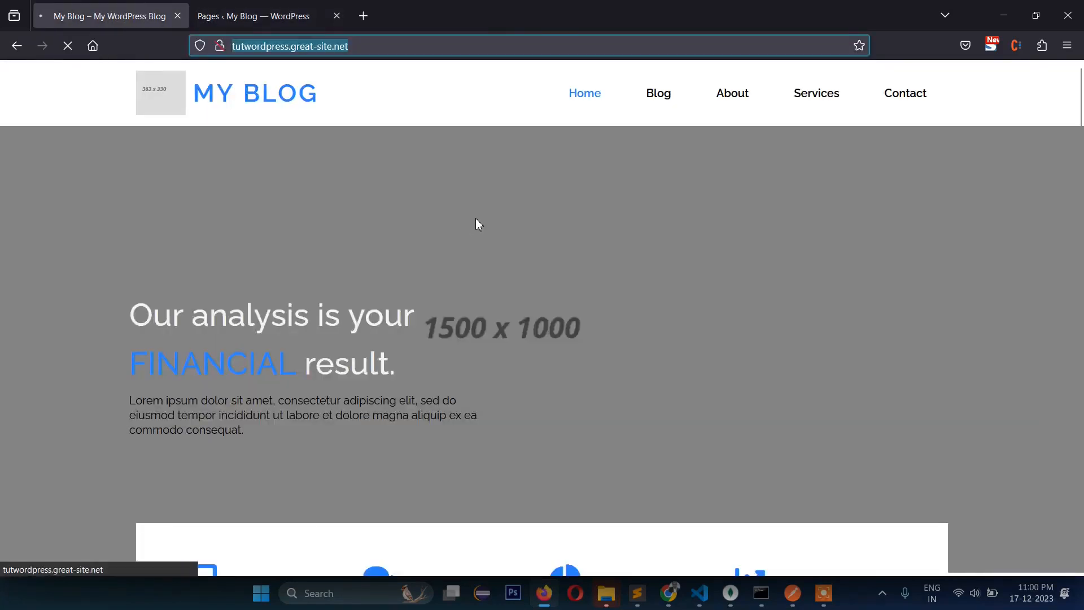
Scroll through the Financy services, testimonials and pricing plans, then back to the top
{"action": "scroll", "coordinate": [603, 254], "scroll_direction": "down", "scroll_amount": 5}
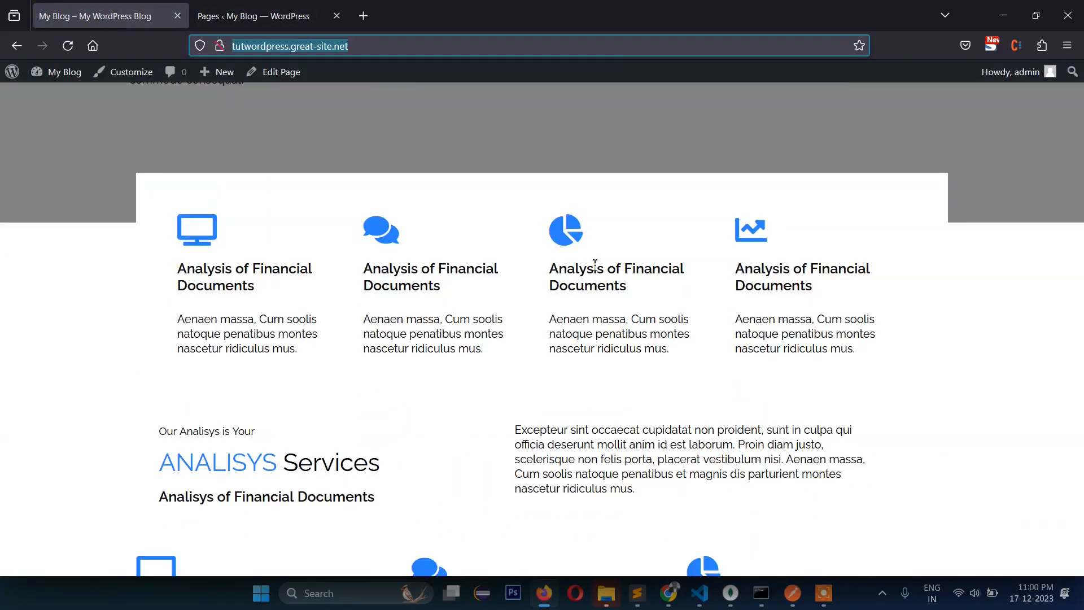
{"action": "scroll", "coordinate": [536, 285], "scroll_direction": "up", "scroll_amount": 1}
{"action": "scroll", "coordinate": [535, 285], "scroll_direction": "down", "scroll_amount": 15}
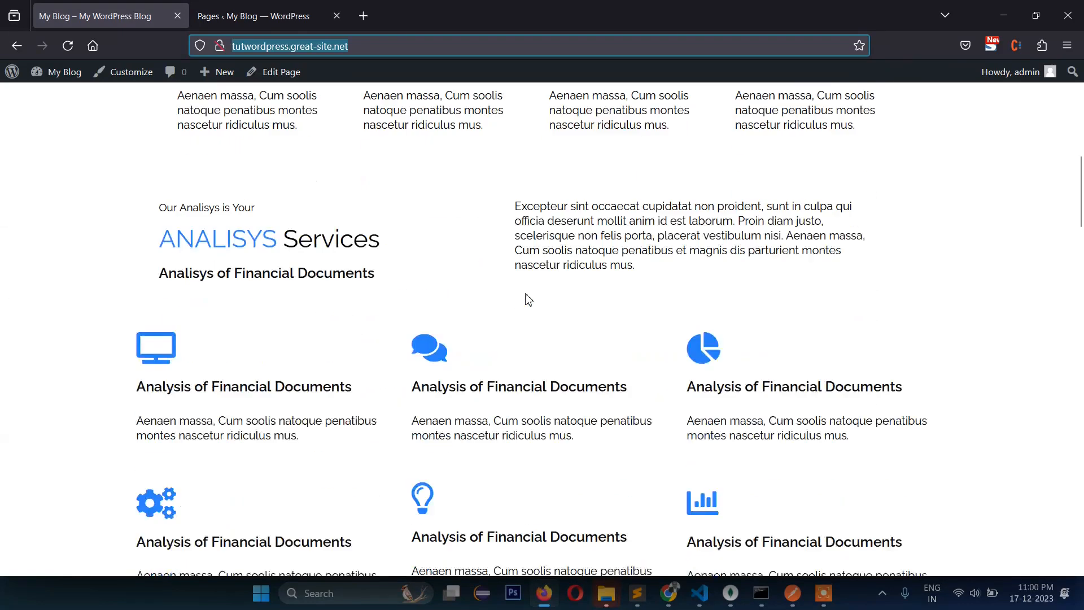
{"action": "scroll", "coordinate": [506, 355], "scroll_direction": "down", "scroll_amount": 5}
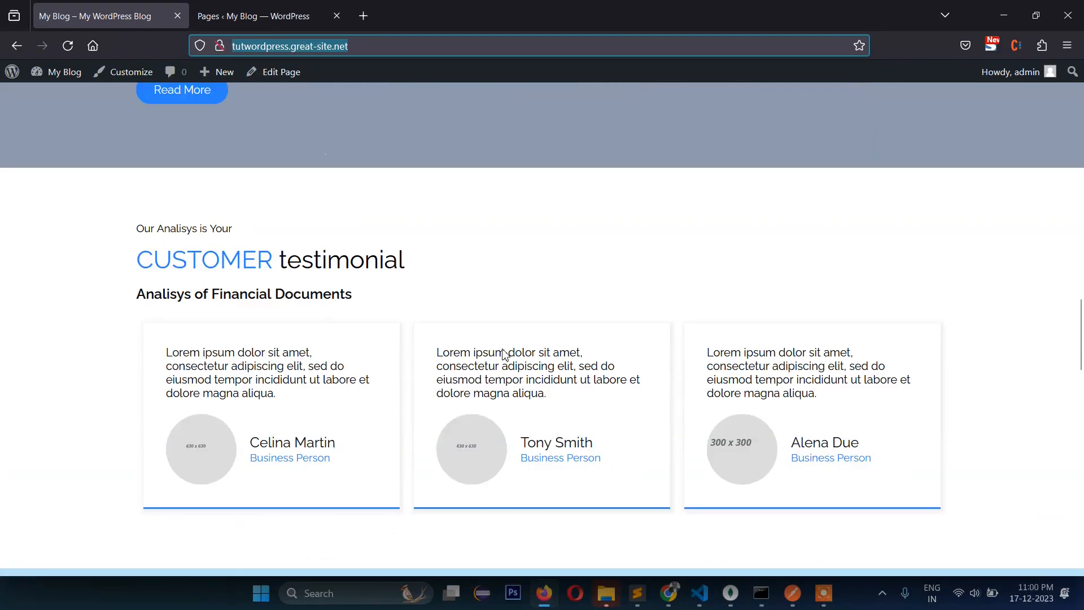
{"action": "scroll", "coordinate": [842, 392], "scroll_direction": "down", "scroll_amount": 6}
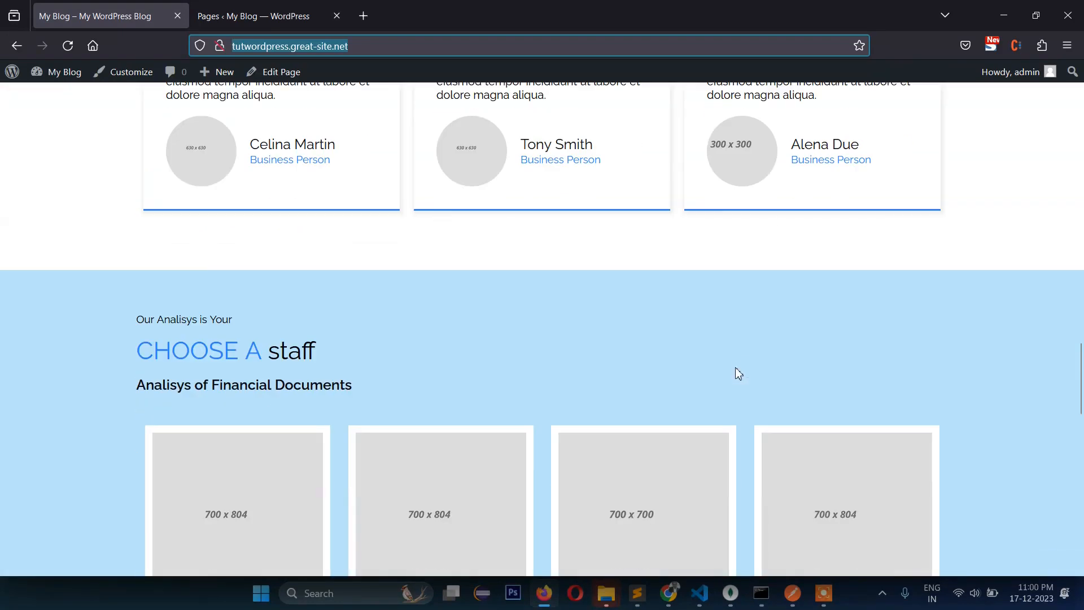
{"action": "scroll", "coordinate": [737, 370], "scroll_direction": "down", "scroll_amount": 13}
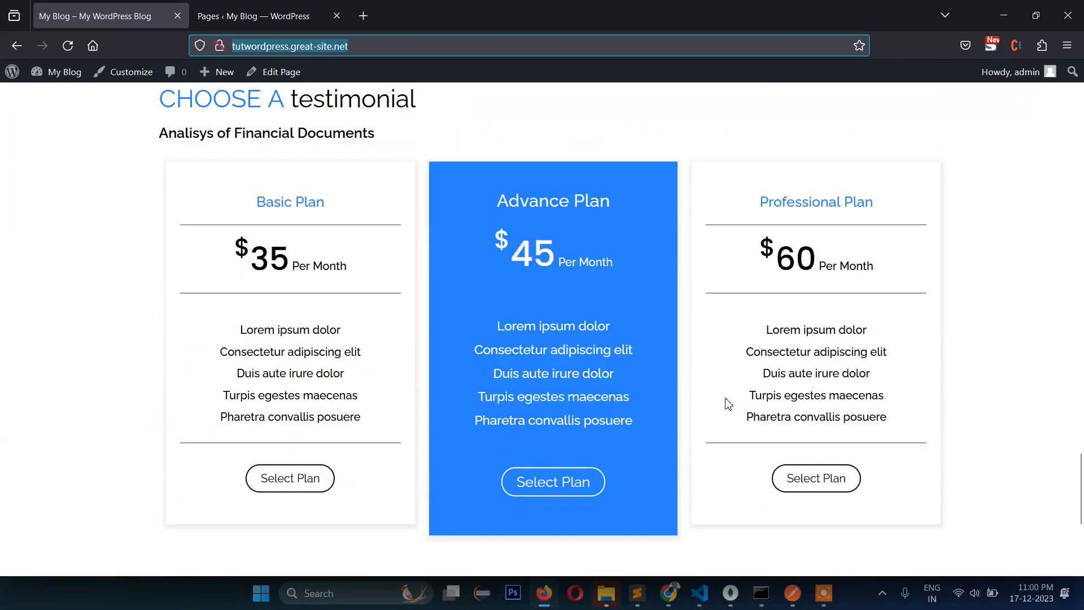
{"action": "left_click", "coordinate": [64, 267]}
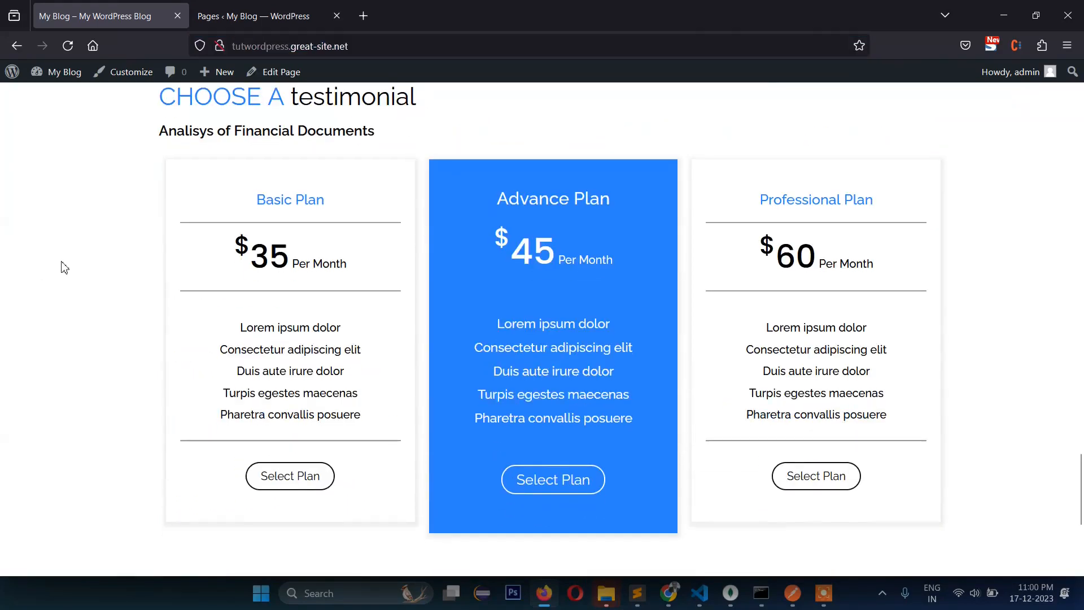
{"action": "scroll", "coordinate": [63, 268], "scroll_direction": "up", "scroll_amount": 20}
{"action": "scroll", "coordinate": [67, 268], "scroll_direction": "up", "scroll_amount": 15}
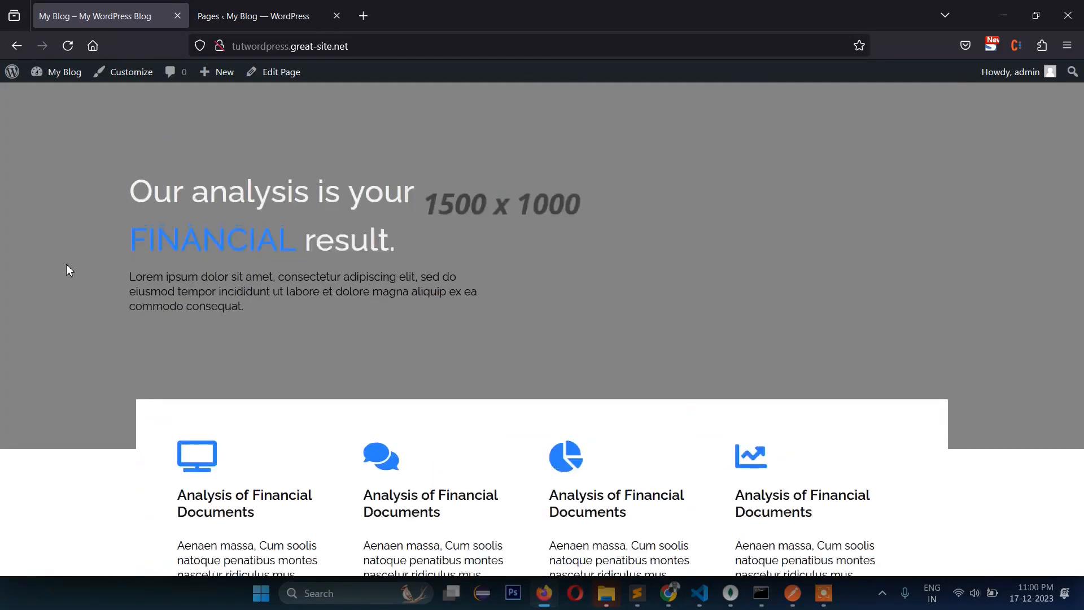
{"action": "scroll", "coordinate": [66, 263], "scroll_direction": "up", "scroll_amount": 3}
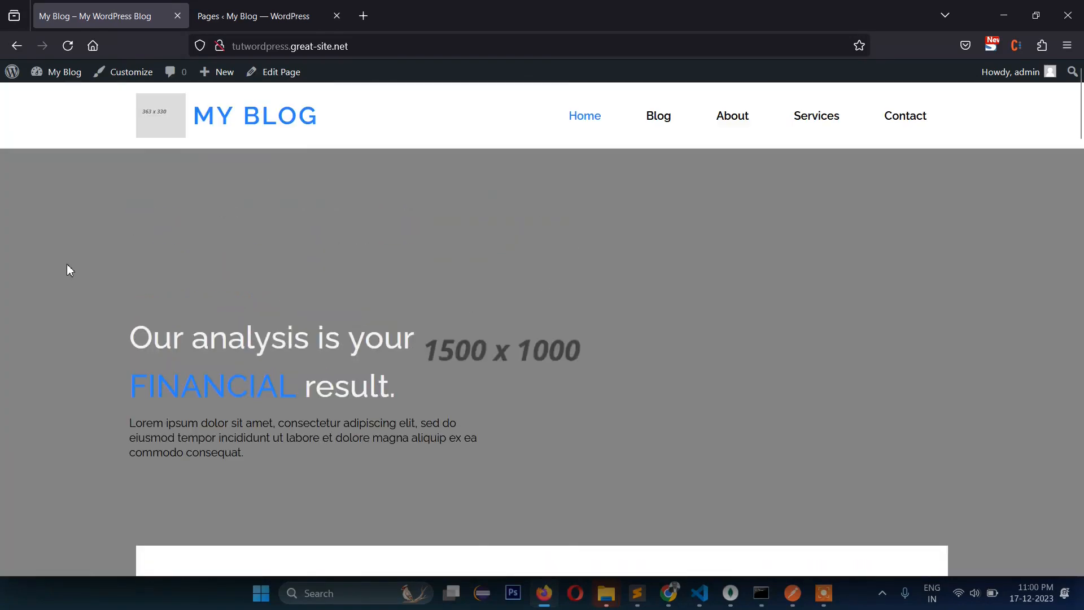